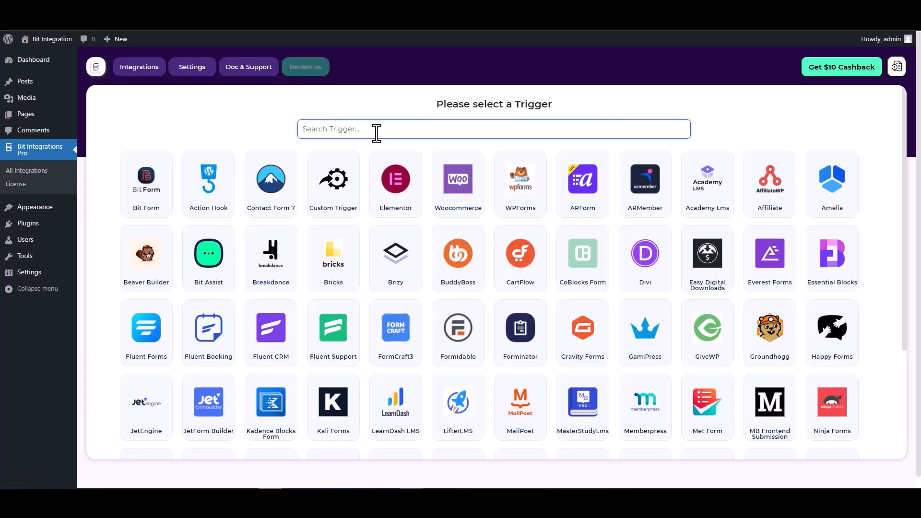
Step: Pick CoBlocks Form as the trigger, found by searching 'co', and start fetching its form data
type("co")
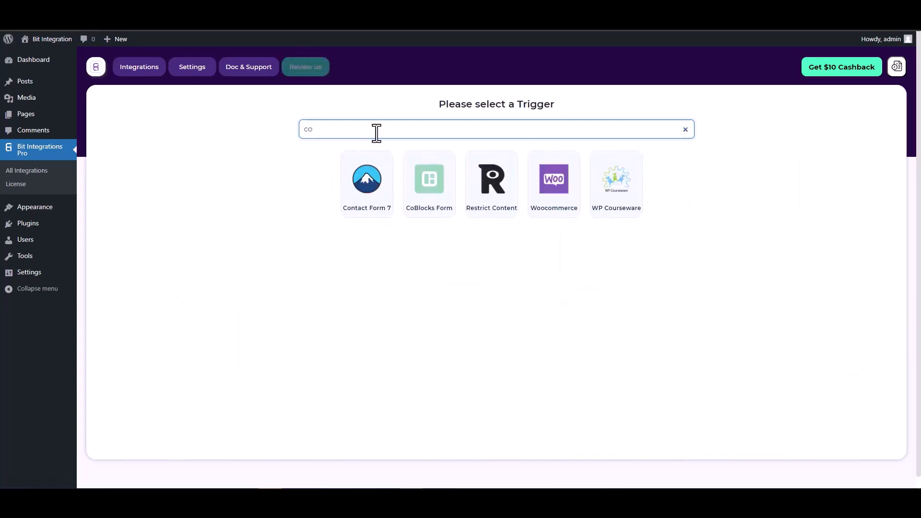
left_click(429, 181)
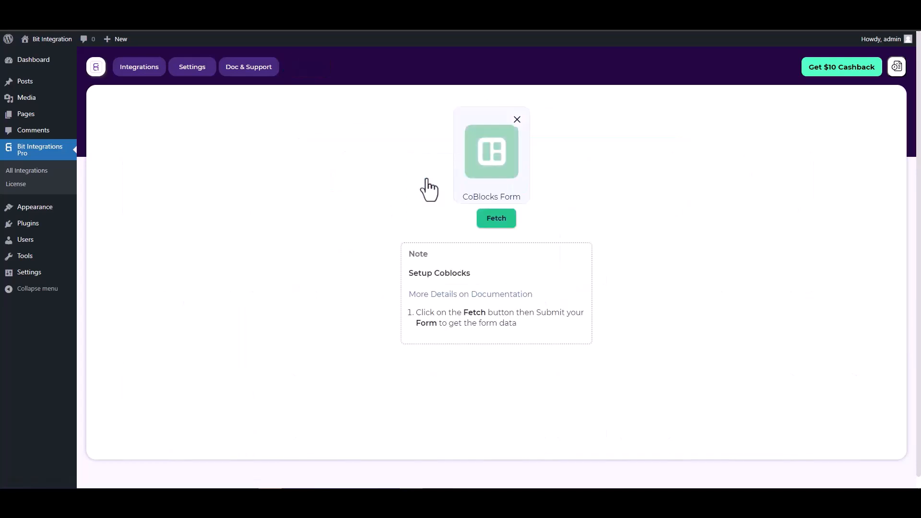
left_click(488, 220)
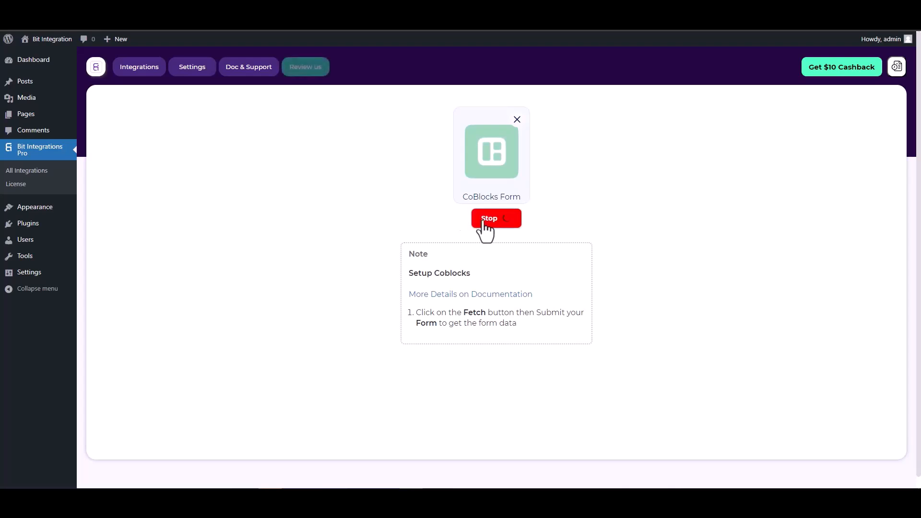
Step: In the Coblock page editor, check the Hidden field's value of 125, then open the published page
key("ctrl+Tab")
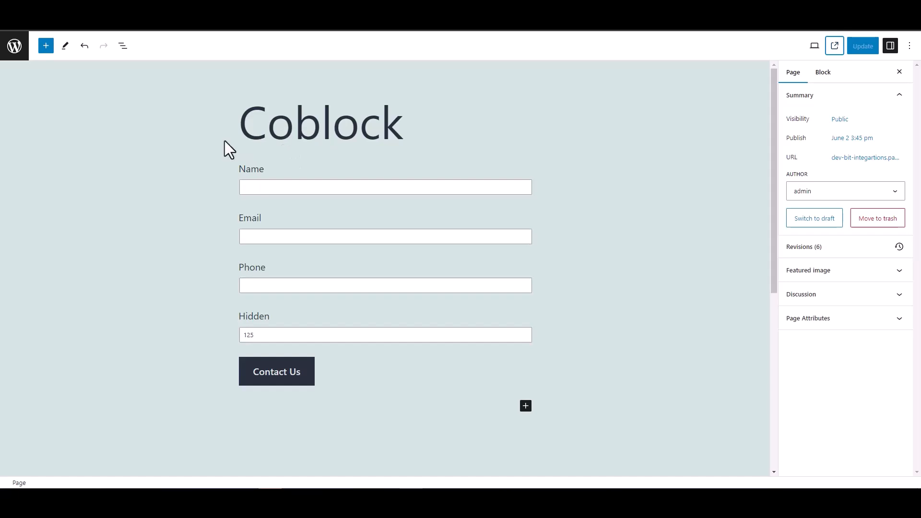
double_click(230, 319)
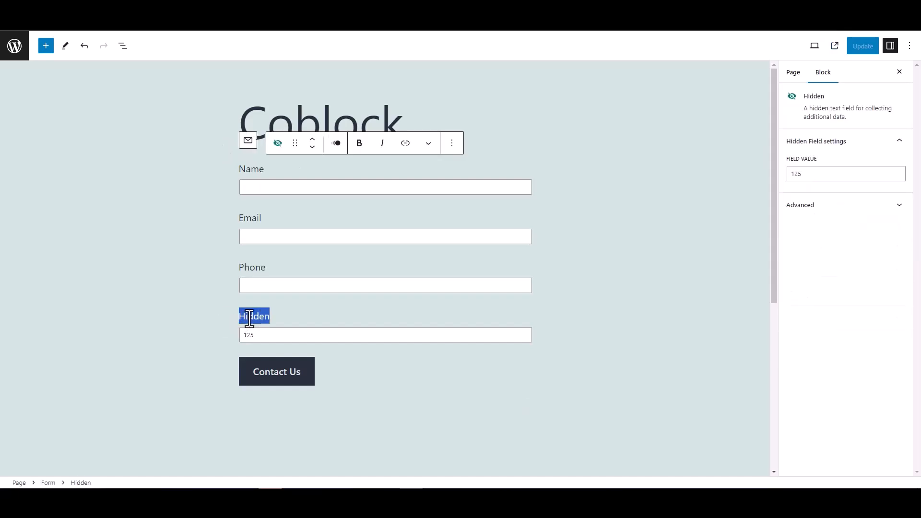
left_click(195, 288)
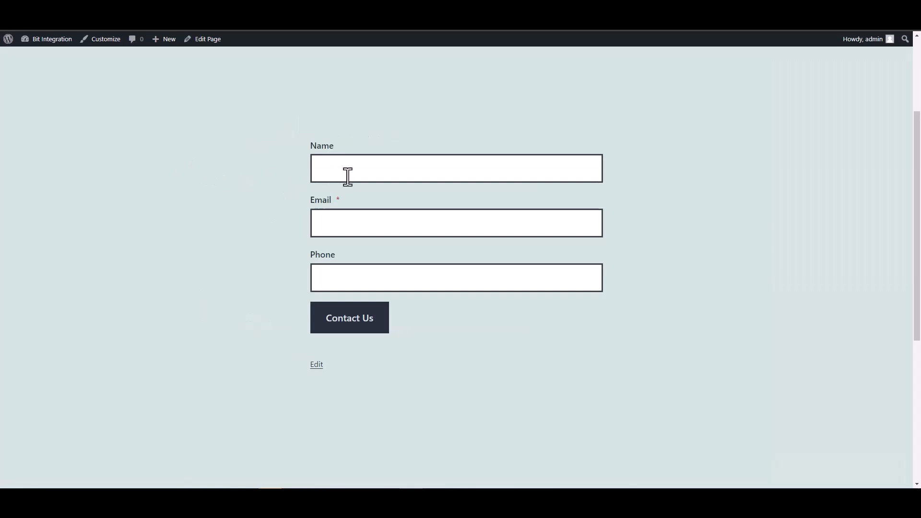
Step: Submit the Coblock form with name 'test', a test e-mail and phone 12345678
left_click(348, 175)
type("test")
key("Tab")
type("test@")
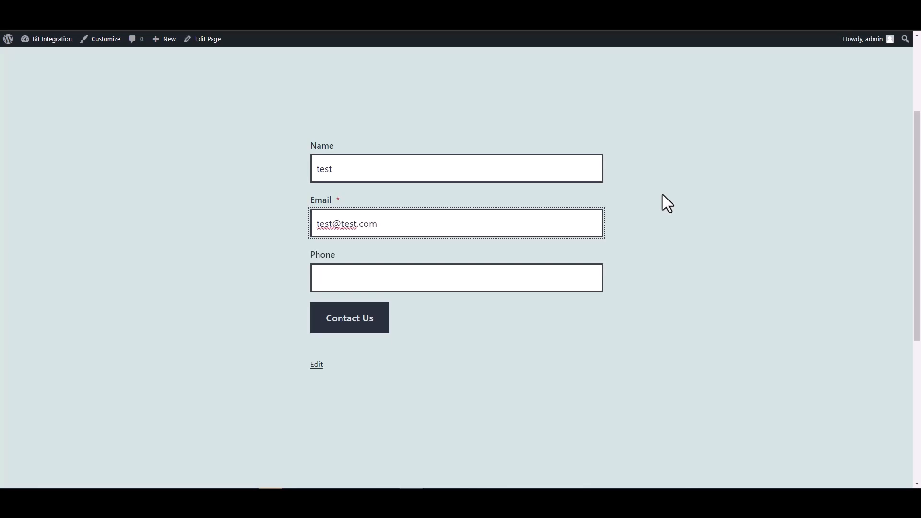
left_click(552, 280)
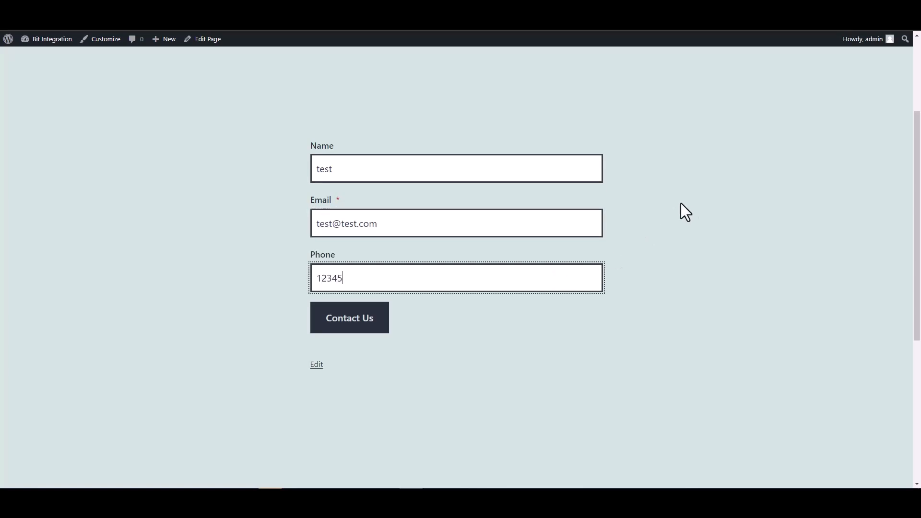
left_click(380, 326)
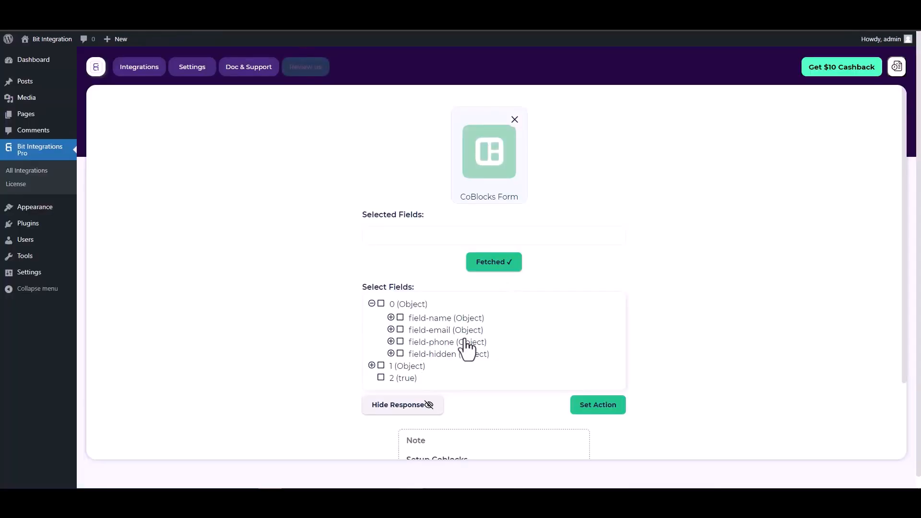
Step: Select the field-name, field-email, field-phone and field-hidden fields
left_click(401, 319)
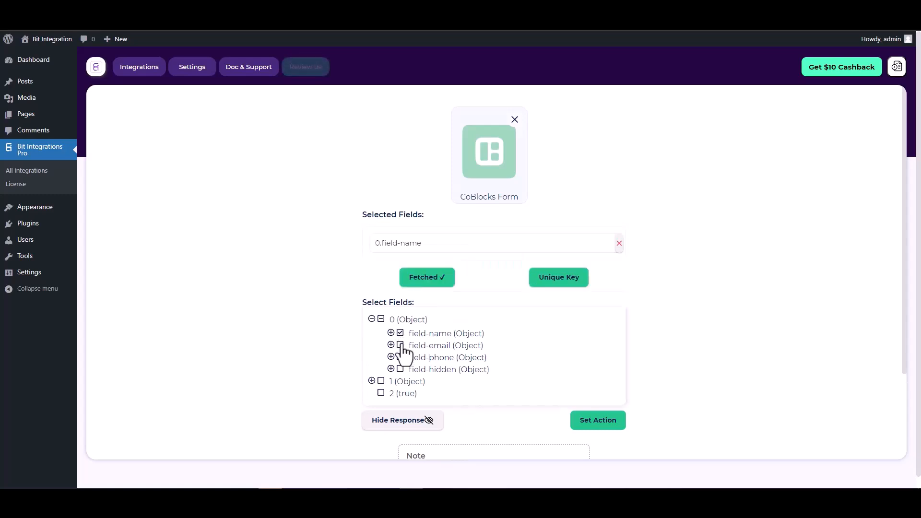
left_click(402, 351)
left_click(401, 383)
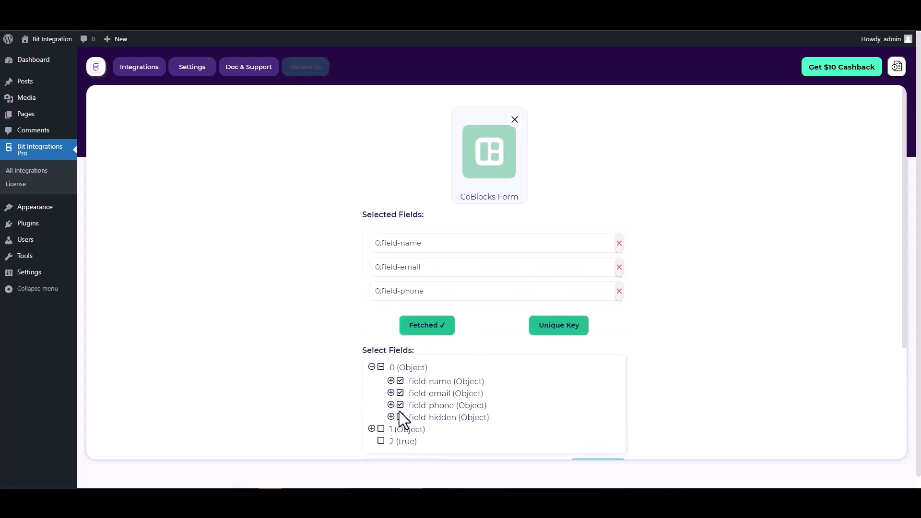
left_click(401, 417)
Step: Set 0.field-hidden as the unique primary key
scroll(488, 294, "down", 1)
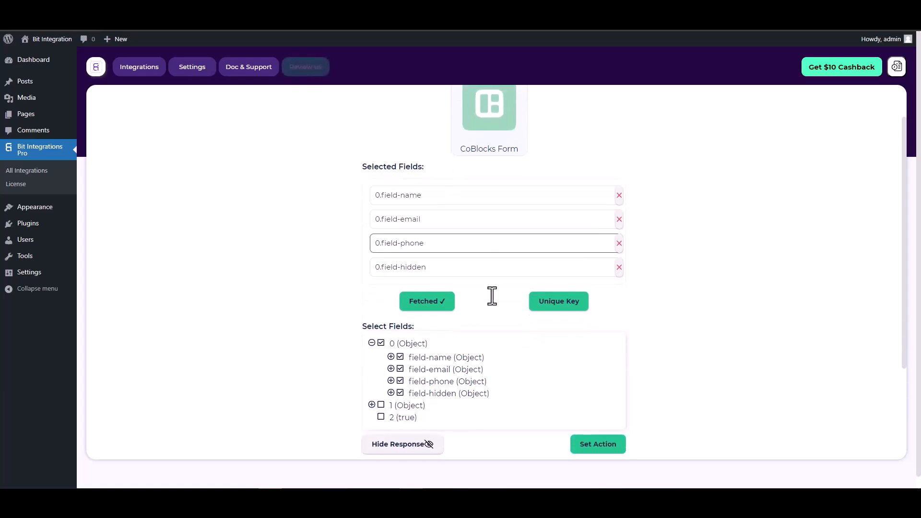
left_click(554, 305)
left_click(503, 267)
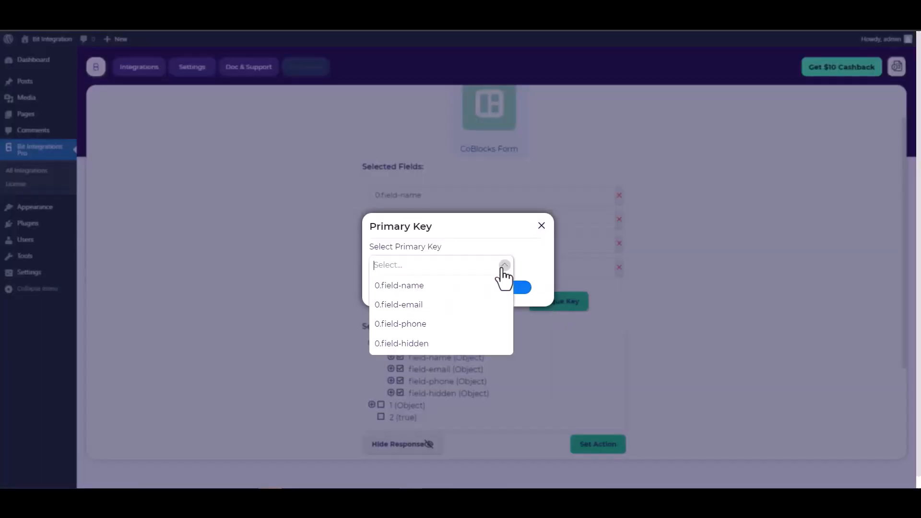
left_click(407, 342)
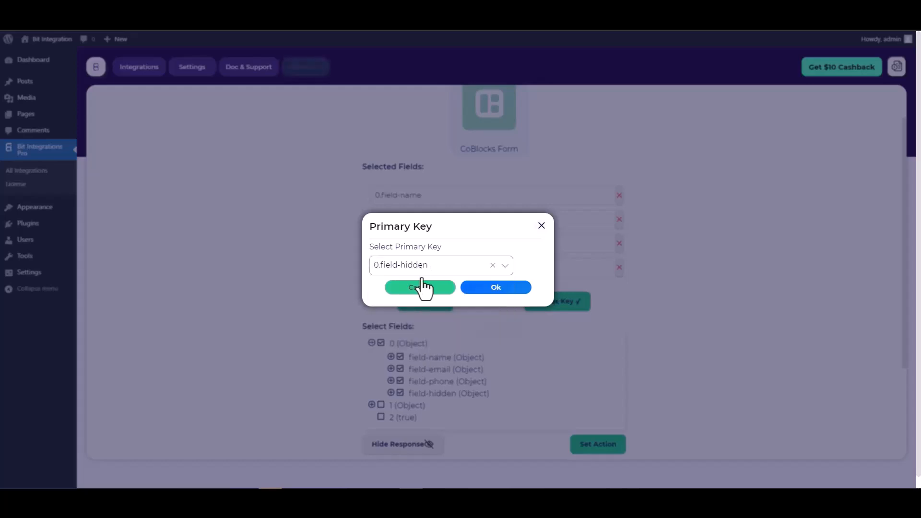
left_click(499, 294)
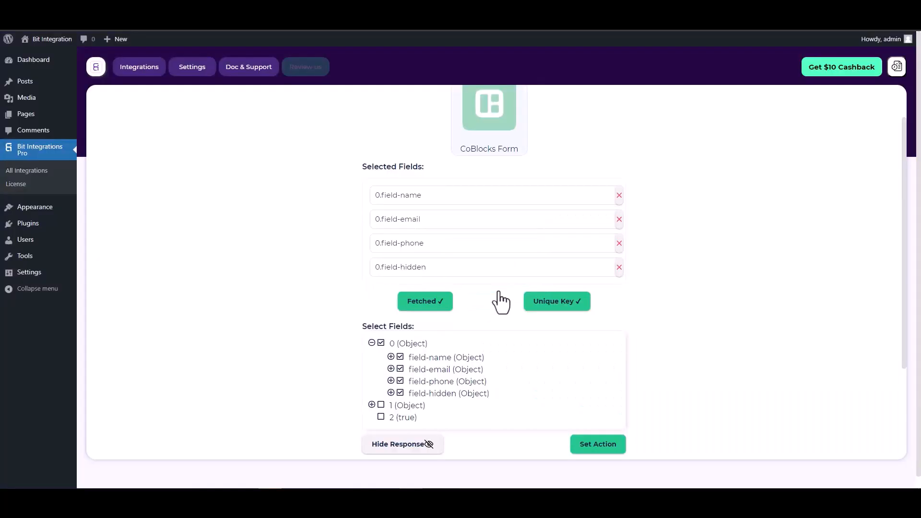
scroll(485, 281, "down", 1)
scroll(485, 281, "down", 3)
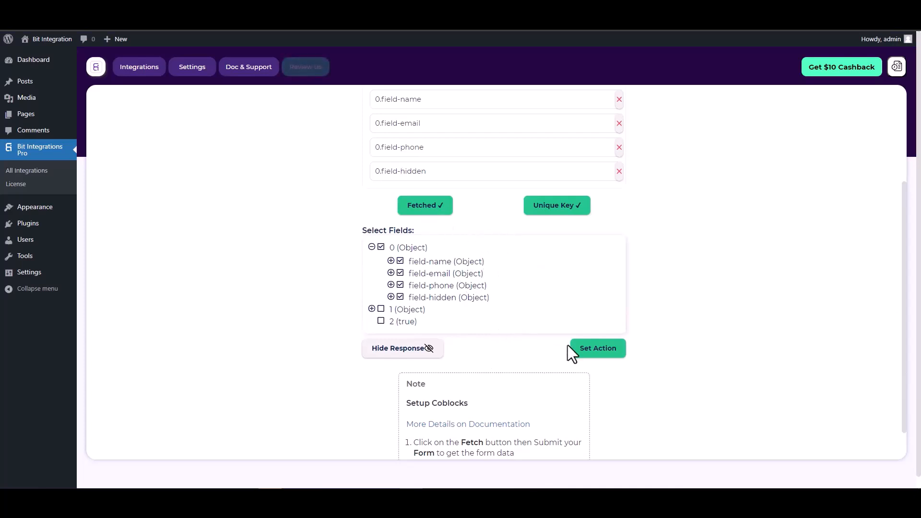
Step: Set WPWebhooks as the action app, found by searching 'wp'
left_click(600, 352)
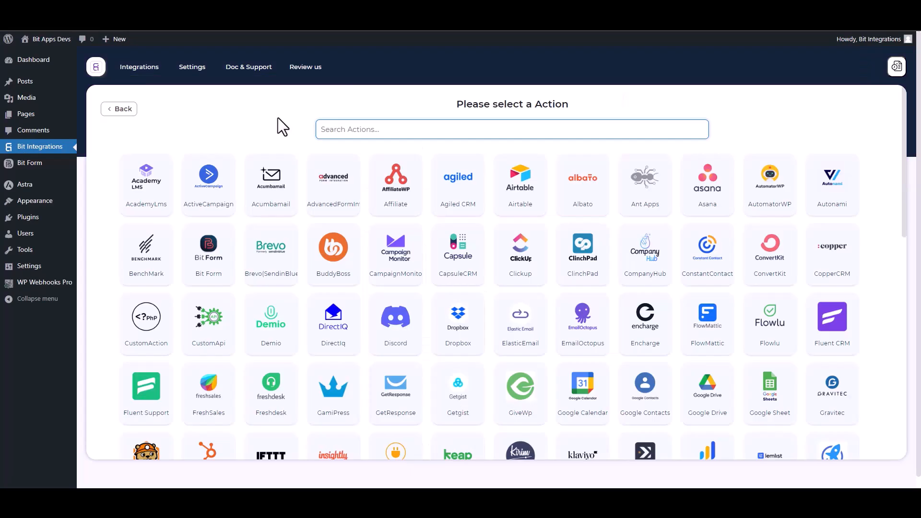
type("wp")
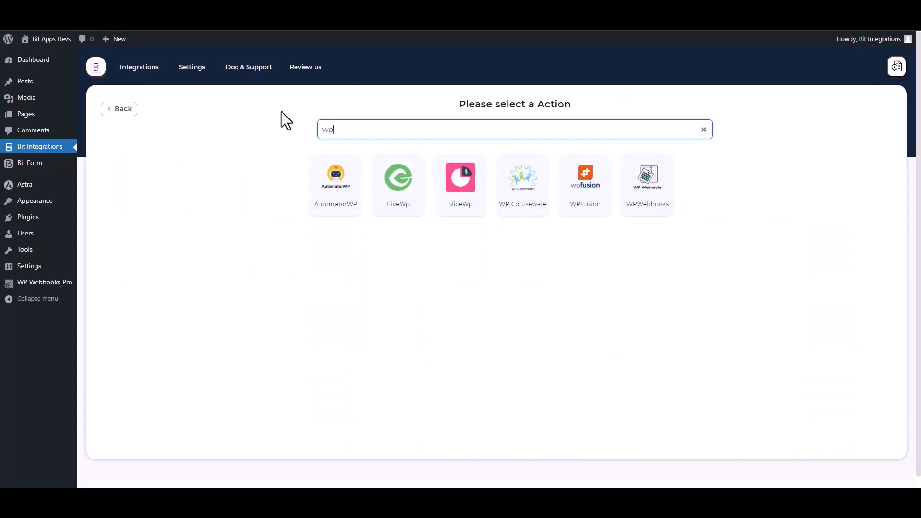
left_click(656, 209)
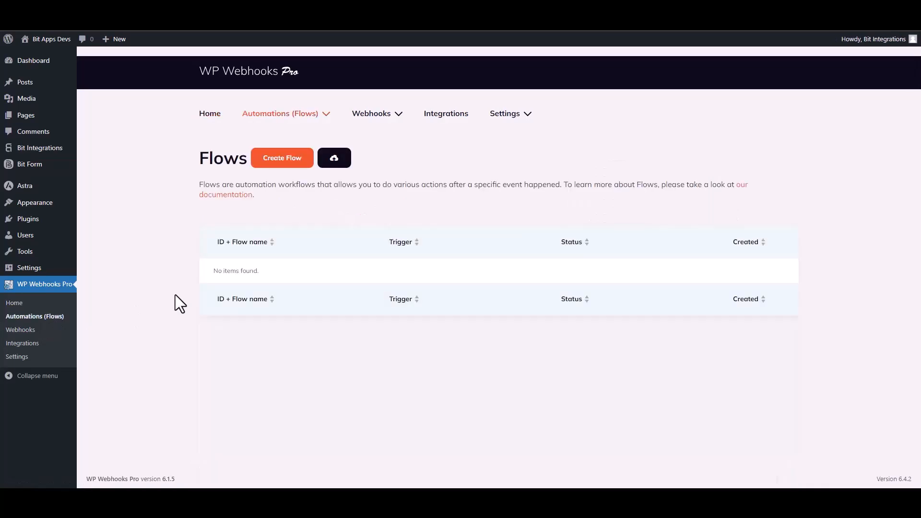
Step: Create a new WP Webhooks flow named 'Bit Integrations', listed as inactive flow #5
left_click(284, 161)
left_click(386, 120)
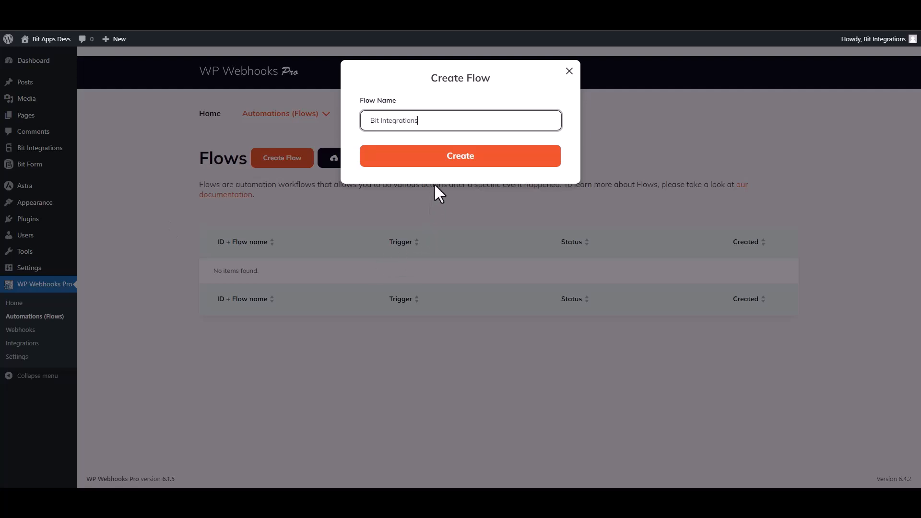
left_click(457, 167)
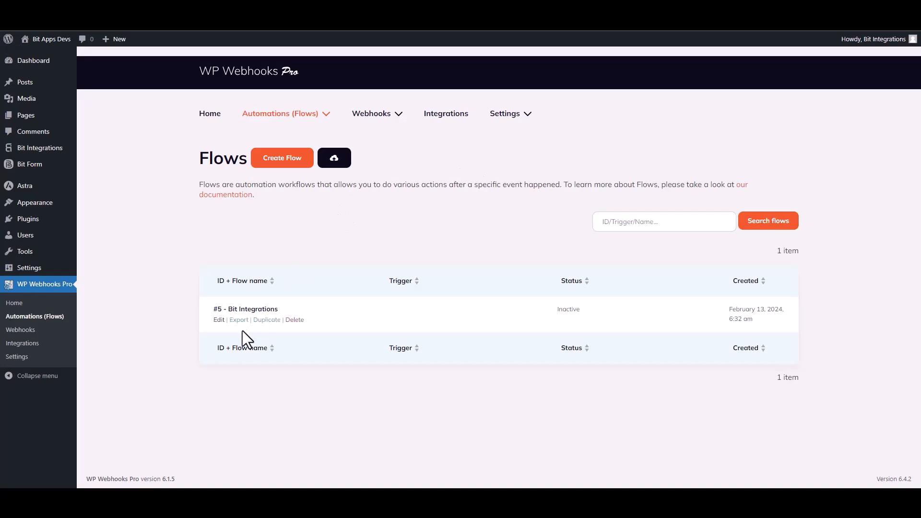
Step: Give the Bit Integrations flow a Webhooks 'HTTP request received' trigger and copy its receivable URL
left_click(216, 320)
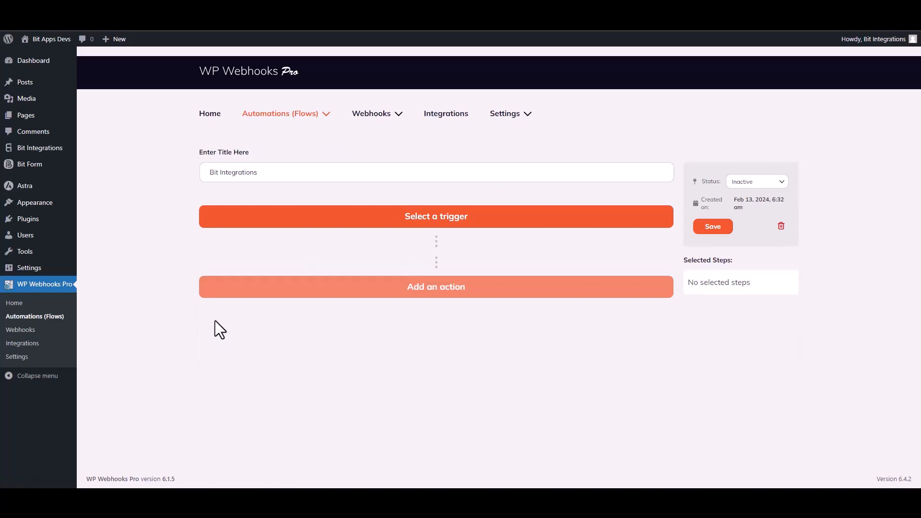
left_click(210, 223)
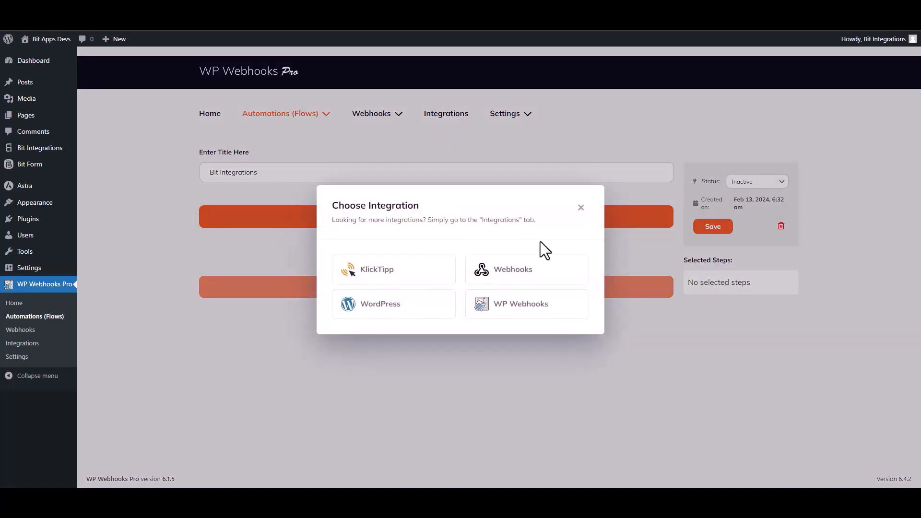
left_click(513, 271)
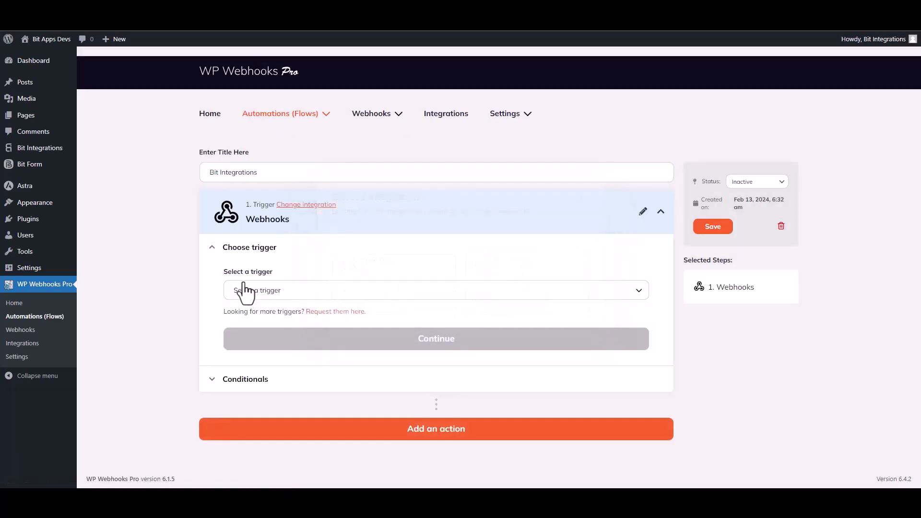
left_click(284, 292)
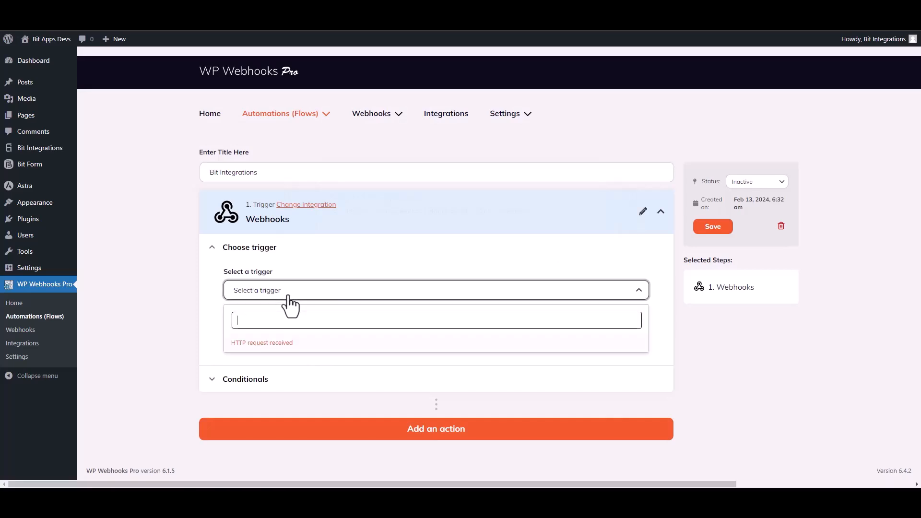
left_click(277, 344)
left_click(426, 354)
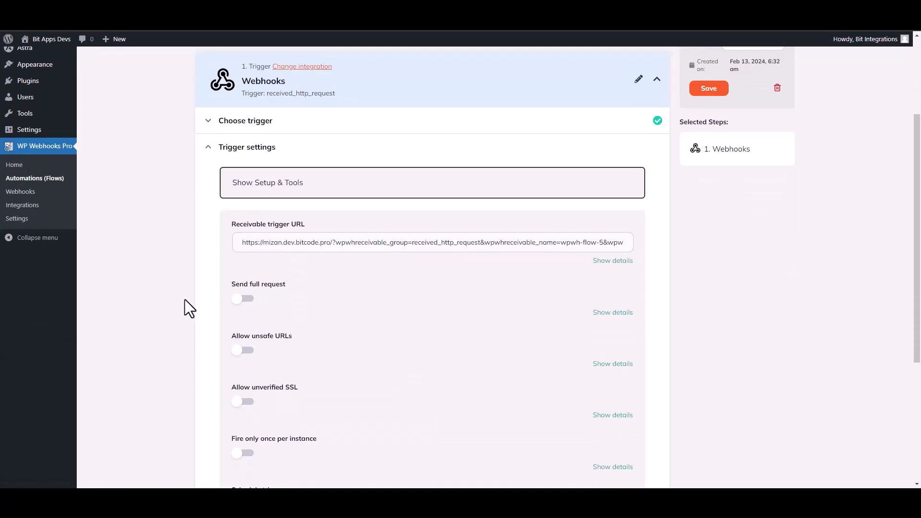
triple_click(367, 243)
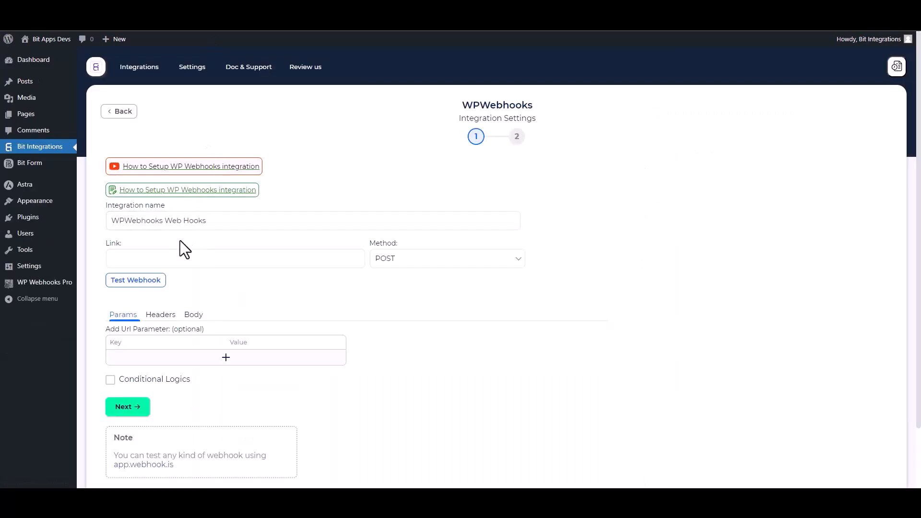
Step: Paste the flow's trigger URL as the Link, send all data as application/json, and test the webhook
left_click(157, 257)
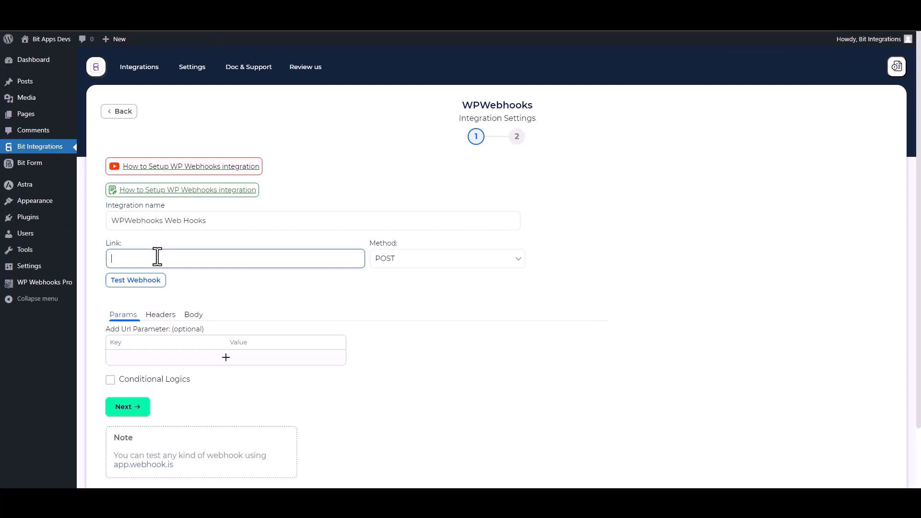
key("ctrl+v")
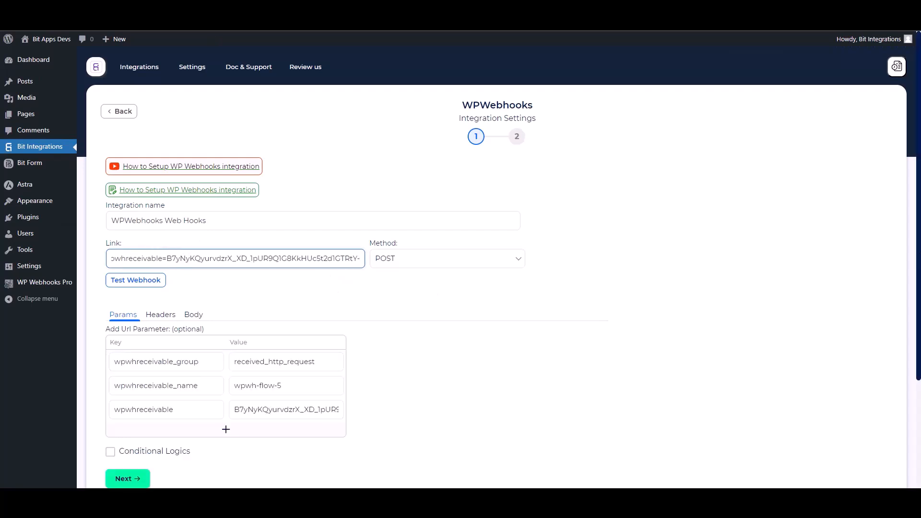
scroll(316, 285, "down", 1)
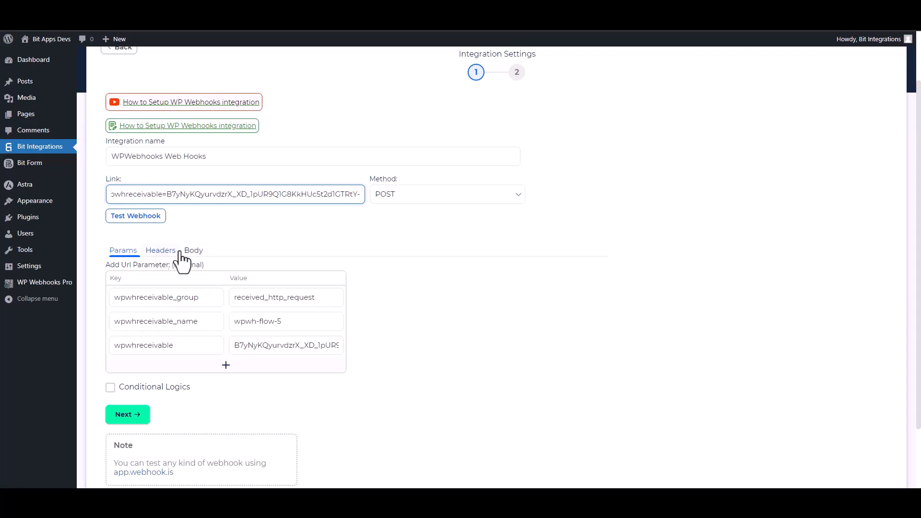
left_click(197, 253)
left_click(128, 277)
left_click(187, 312)
left_click(161, 335)
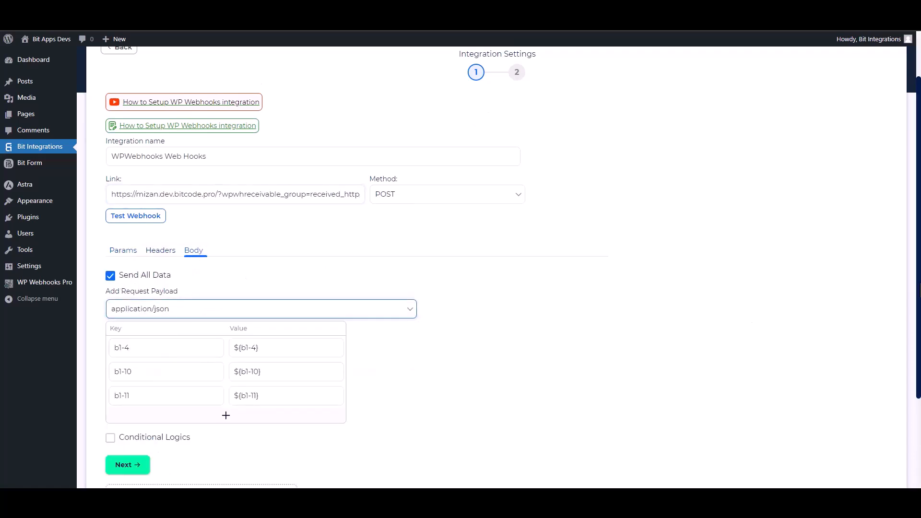
scroll(623, 326, "down", 2)
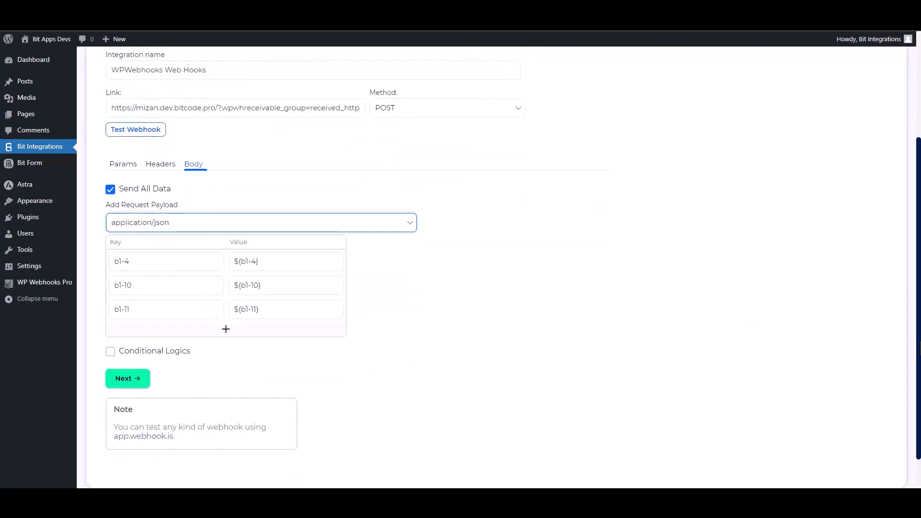
left_click(156, 143)
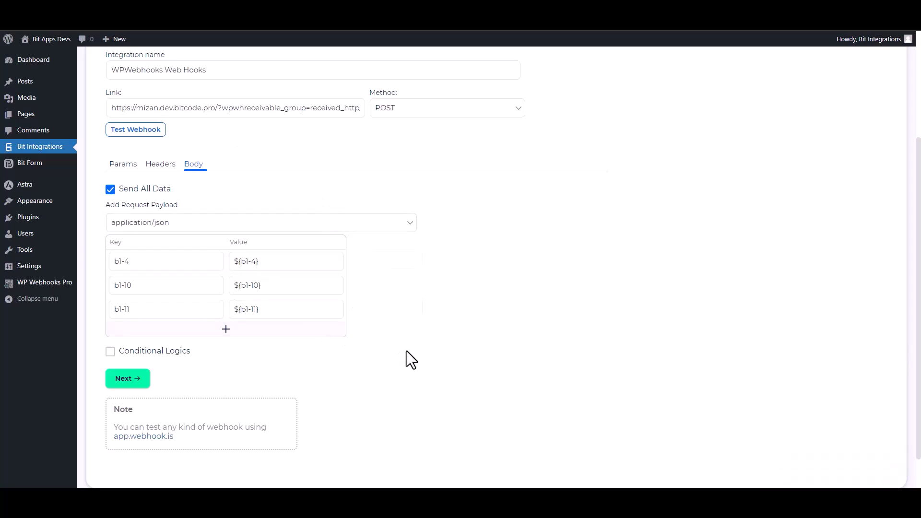
Step: Leave conditional logic off, then finish and save the WPWebhooks integration
left_click(153, 354)
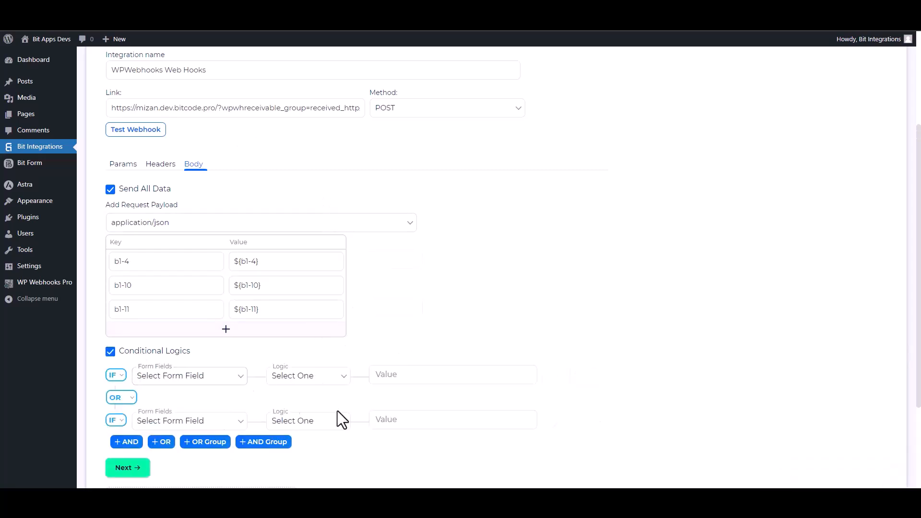
scroll(413, 402, "down", 2)
left_click_drag(920, 360, 920, 368)
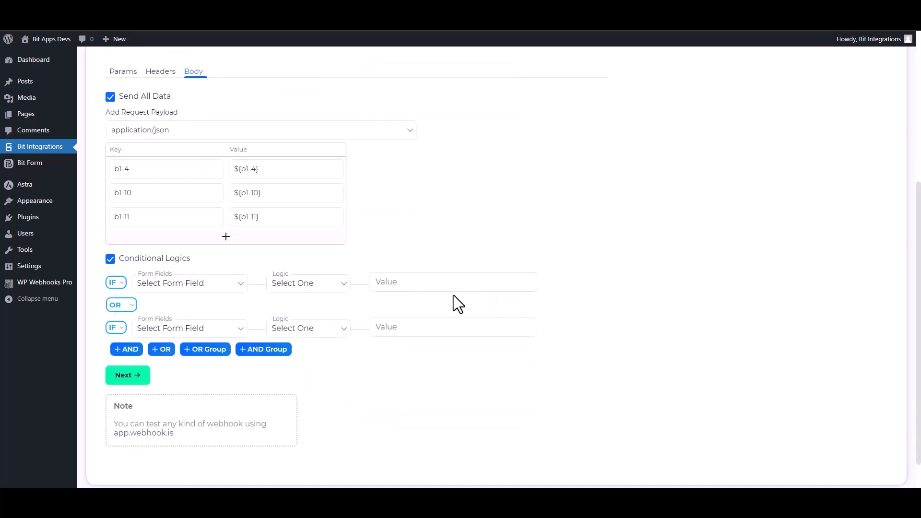
left_click(110, 259)
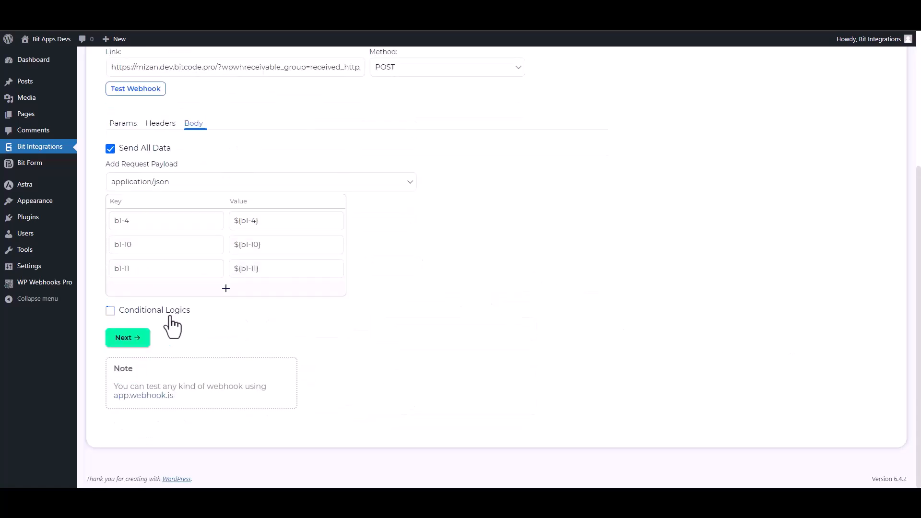
left_click(142, 337)
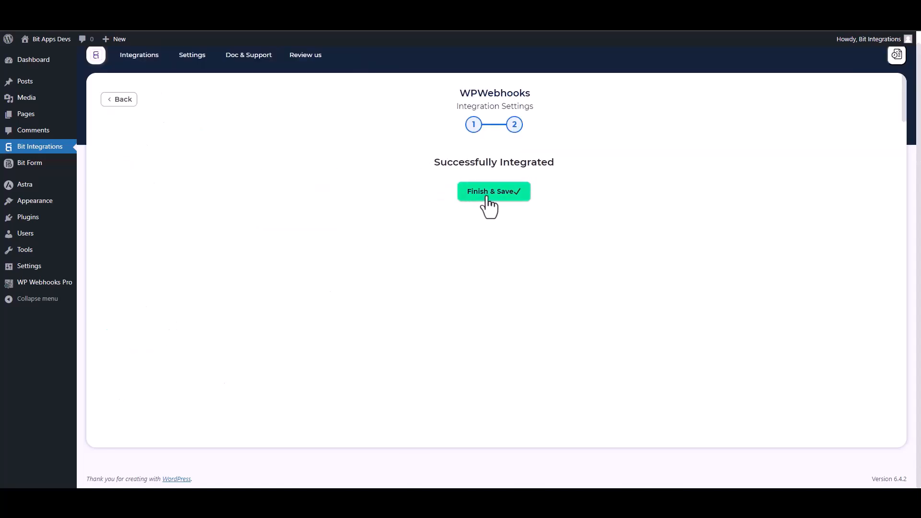
left_click(488, 196)
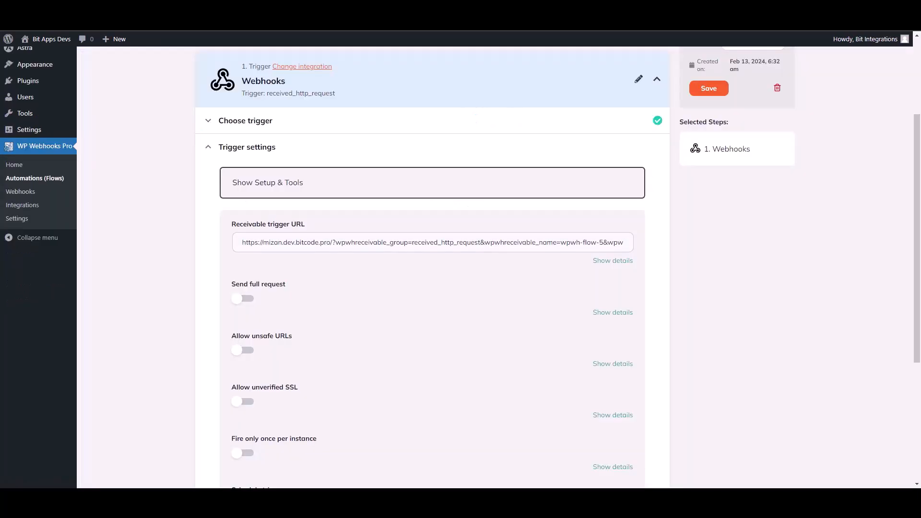
Step: Save the trigger fields, load Log #18 (b1-4, b1-10, b1-11) as test data, and finish the trigger
scroll(718, 342, "down", 4)
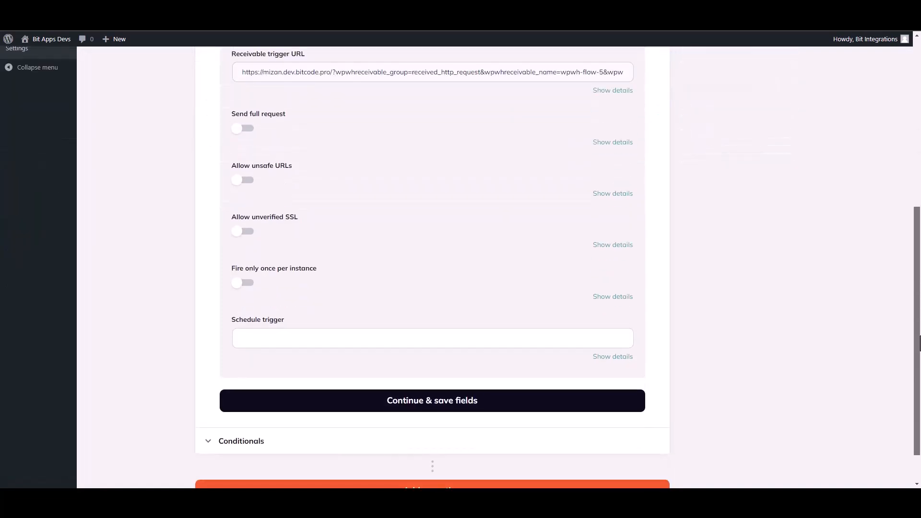
left_click(425, 407)
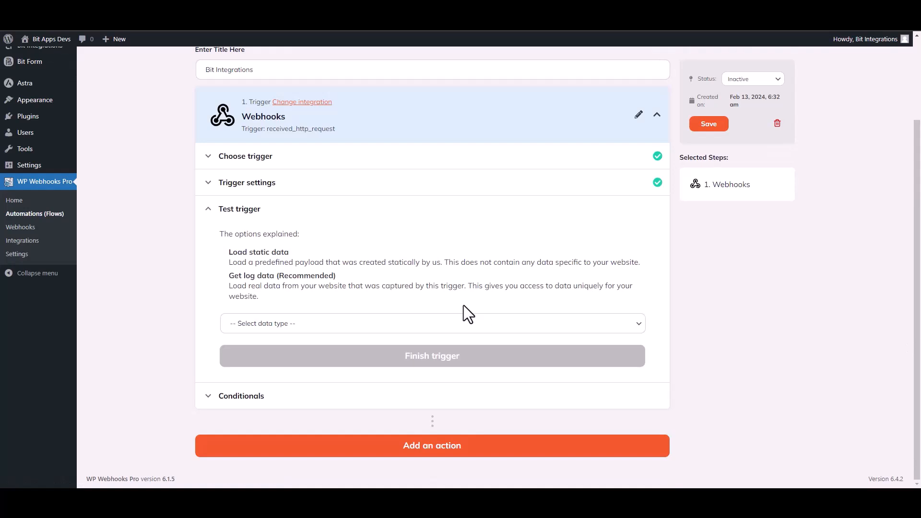
left_click(286, 328)
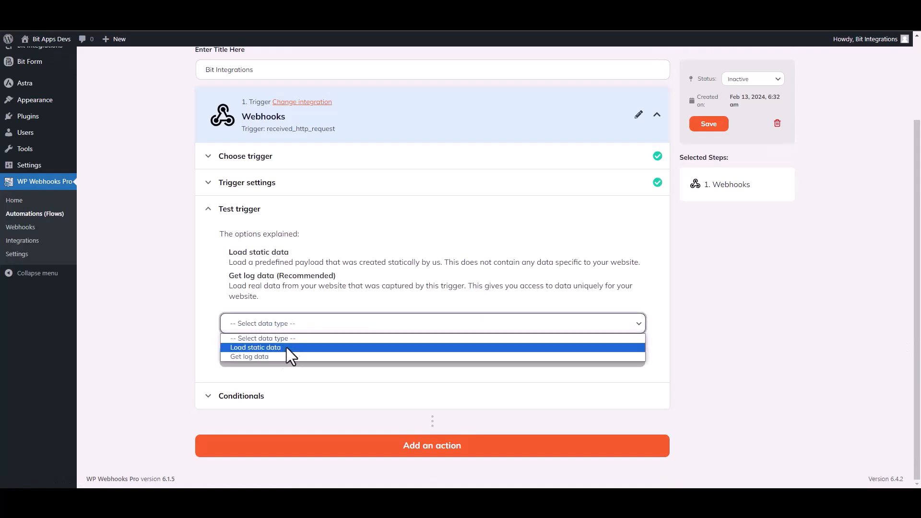
left_click(262, 358)
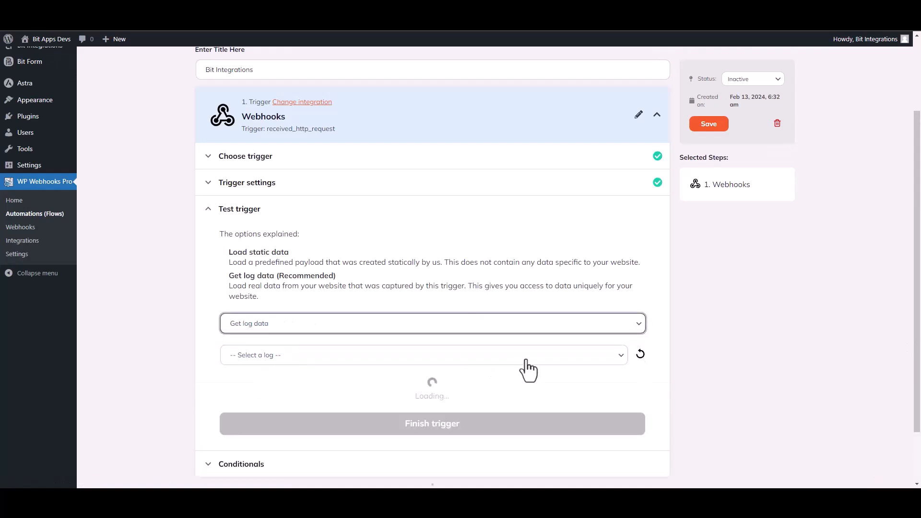
left_click(495, 358)
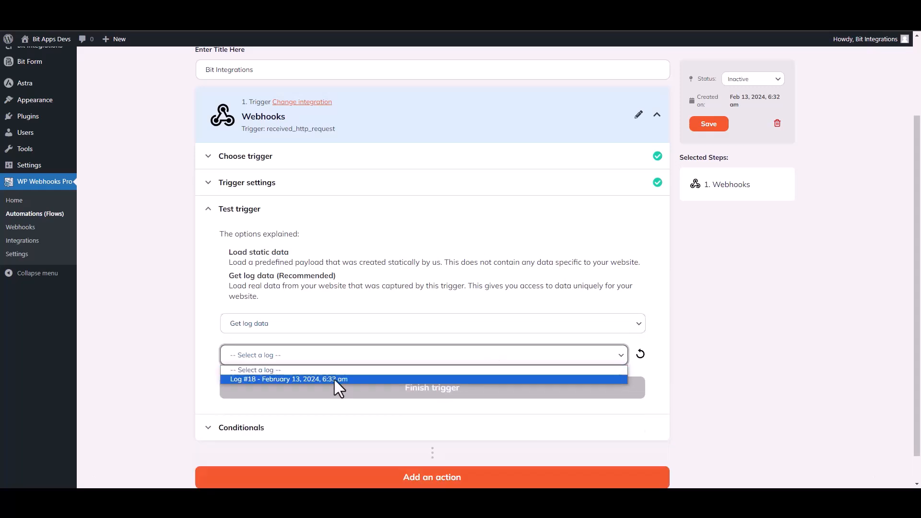
left_click(299, 379)
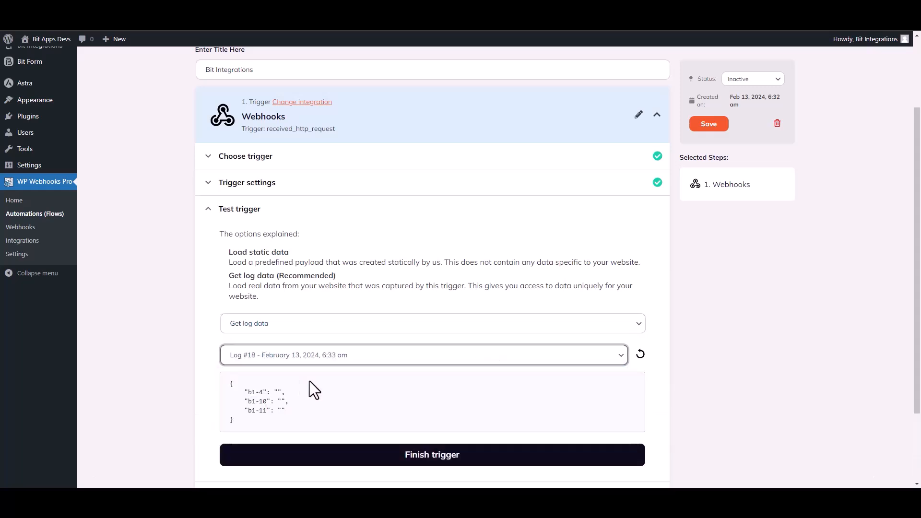
left_click(300, 410)
left_click(405, 417)
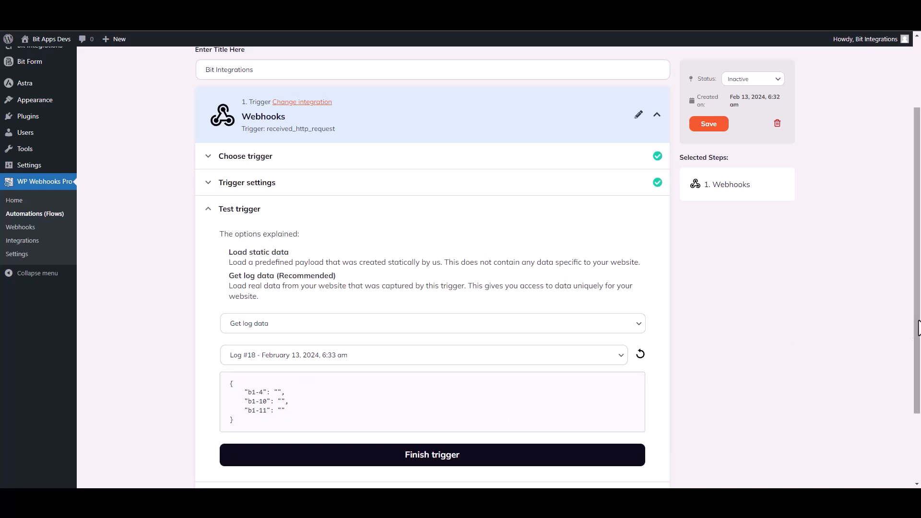
left_click_drag(918, 329, 918, 382)
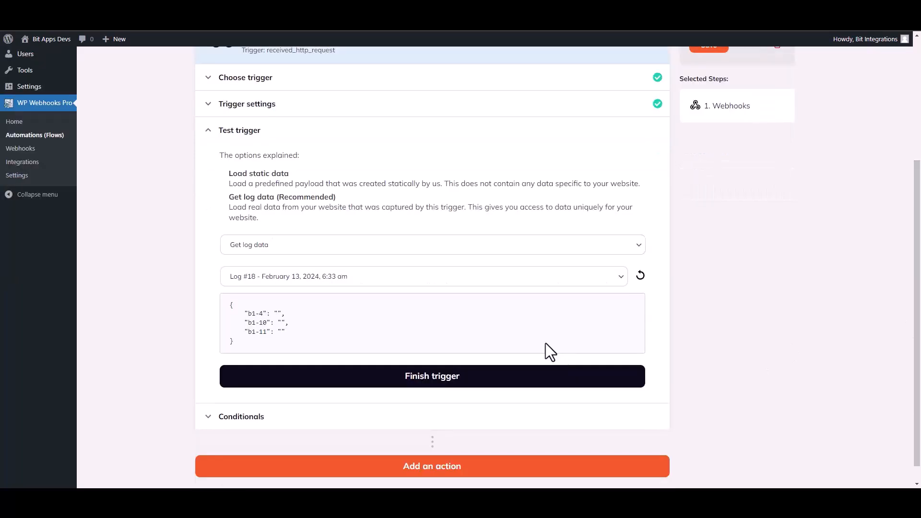
left_click(440, 389)
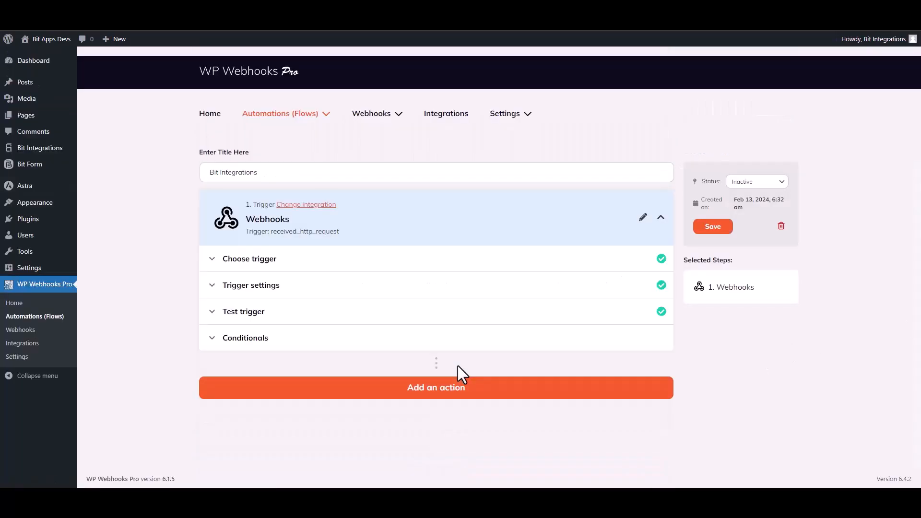
Step: Add a WordPress action step to the flow using the Create user action
left_click(438, 391)
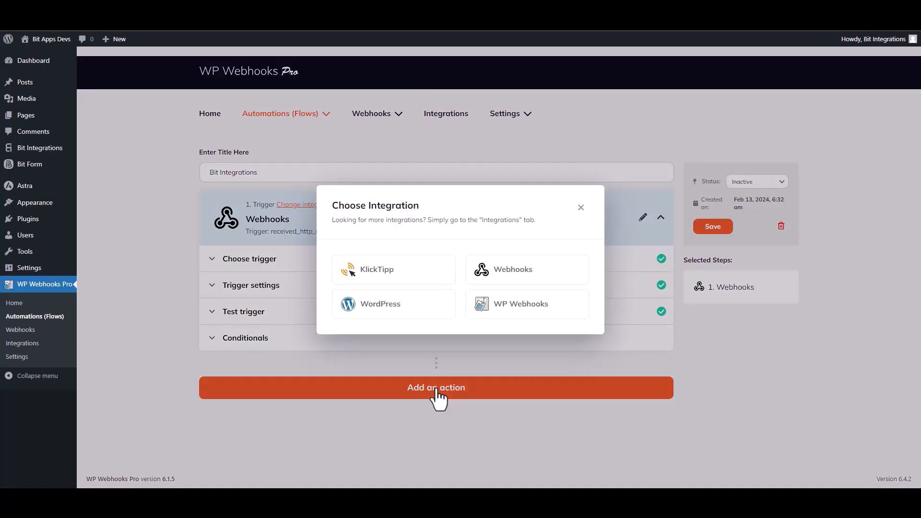
left_click(400, 315)
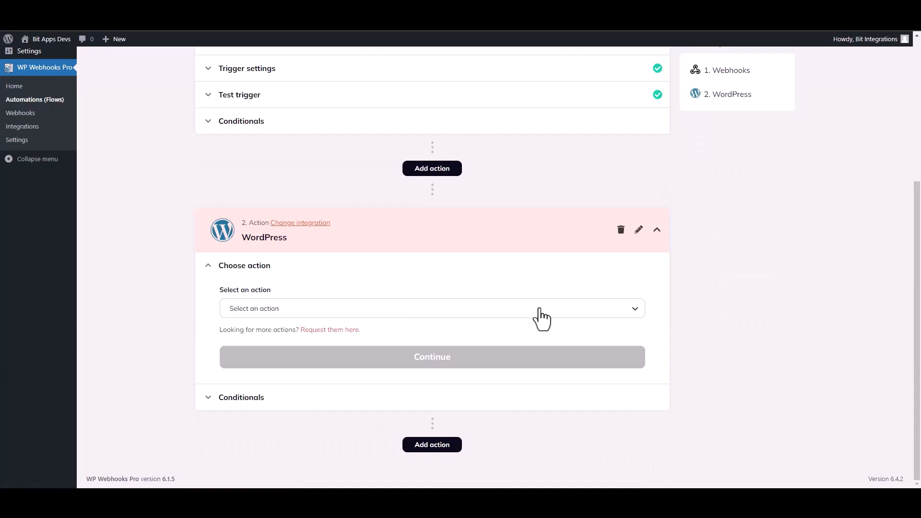
left_click(288, 309)
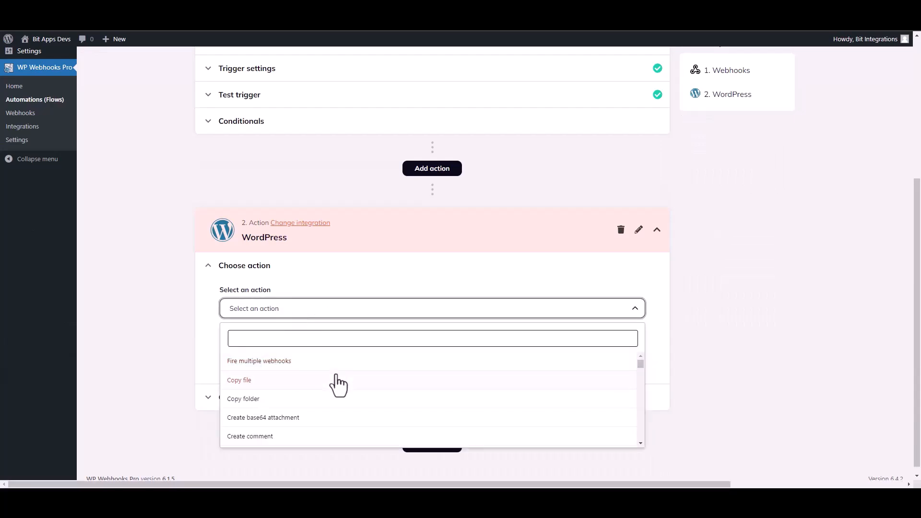
scroll(643, 372, "down", 5)
type("create u")
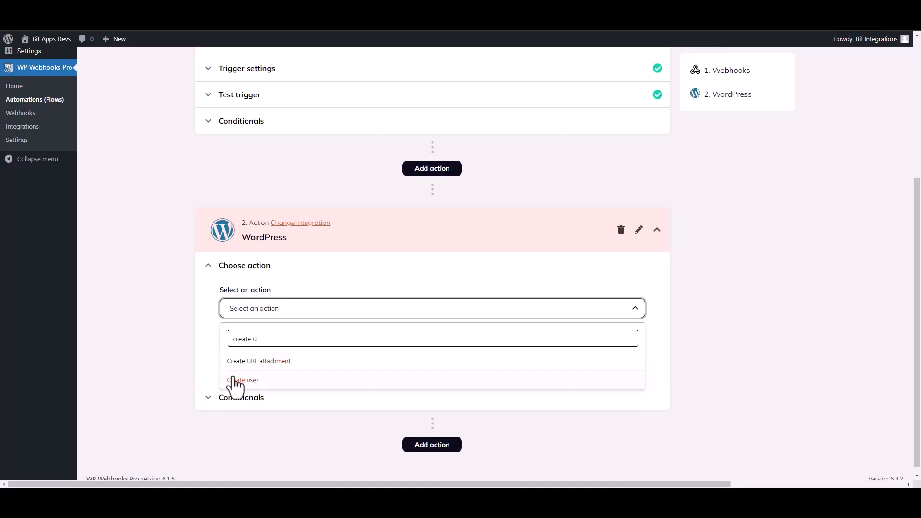
left_click(235, 380)
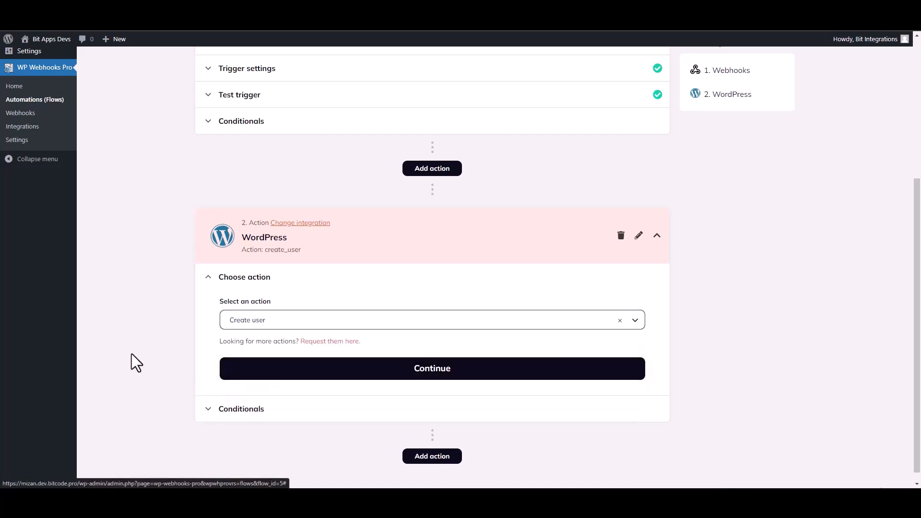
left_click(342, 364)
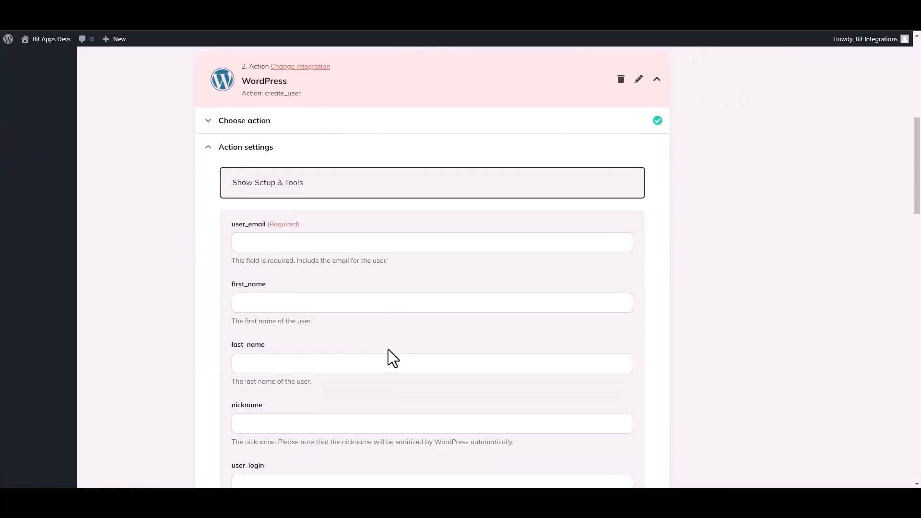
Step: Map user_email to the {b1-4} tag and first_name to the {b1-10} tag
left_click(266, 245)
left_click(278, 306)
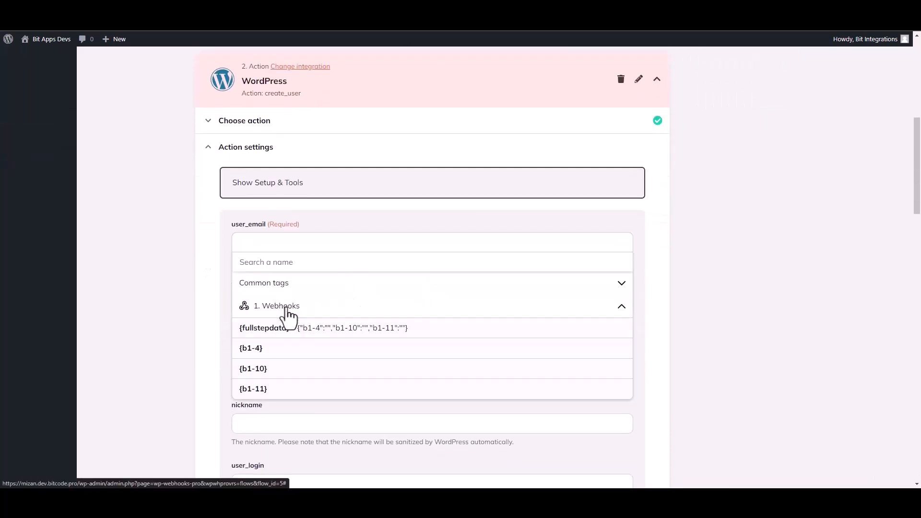
left_click(264, 354)
left_click(174, 322)
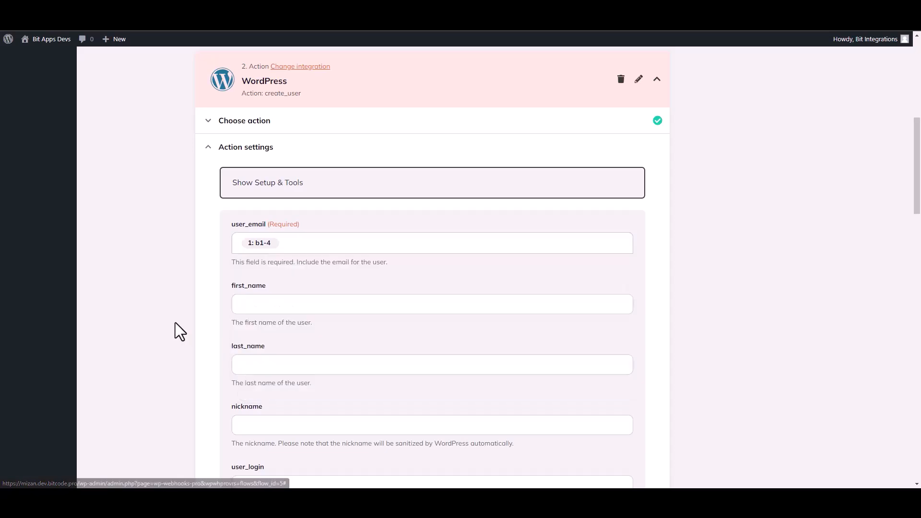
left_click(260, 314)
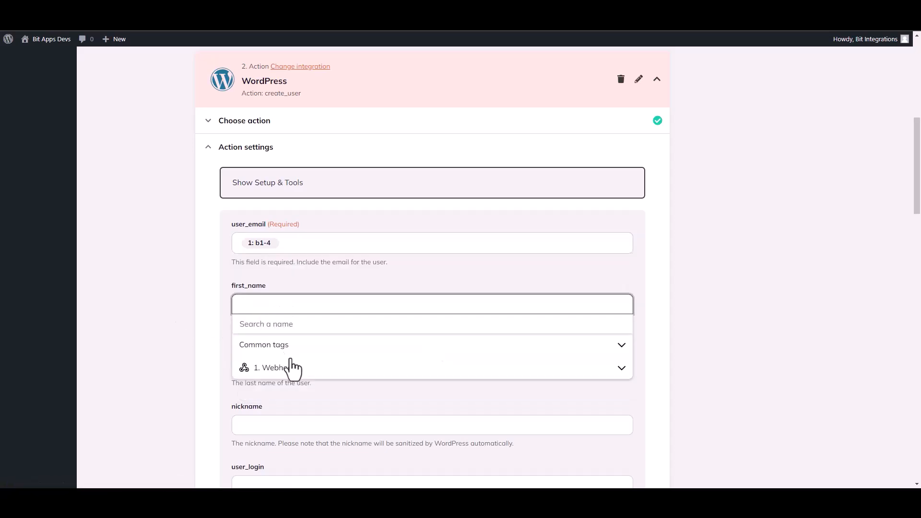
left_click(289, 369)
left_click(267, 432)
left_click(170, 353)
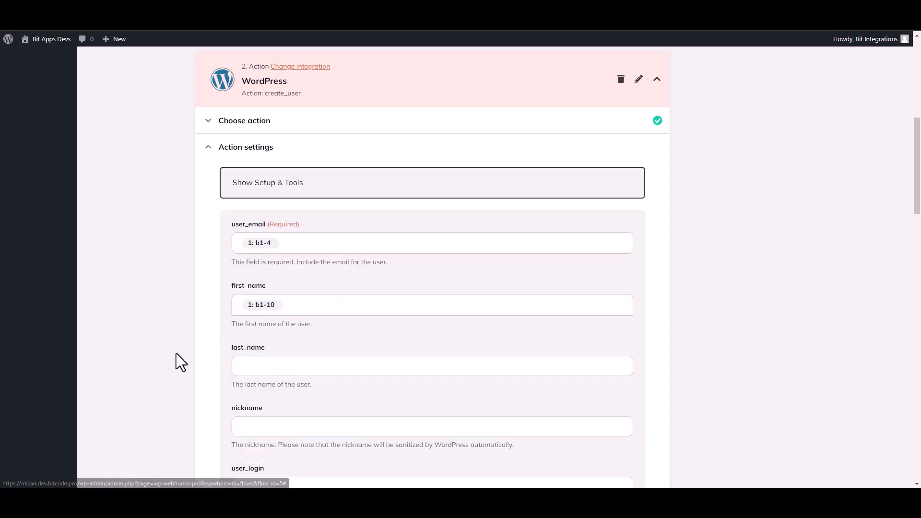
left_click_drag(920, 194, 920, 436)
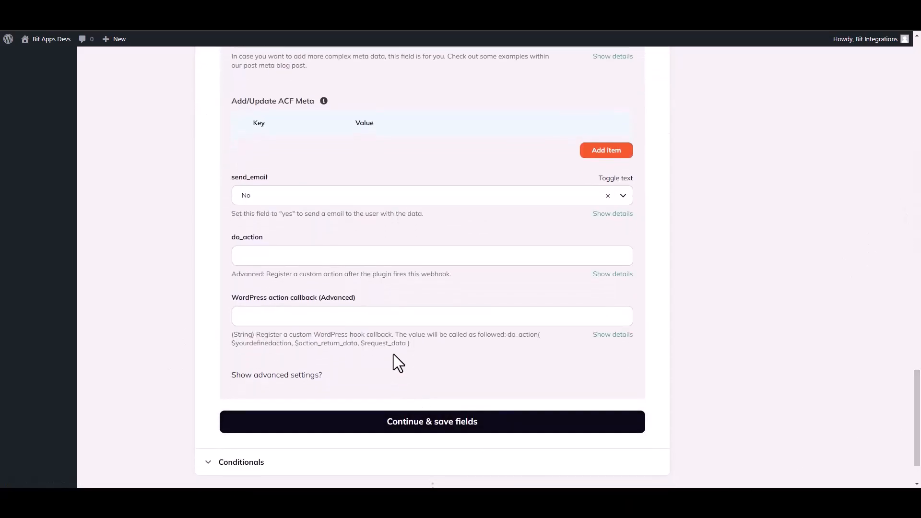
Step: Save the create_user field mappings, live-test it with Fire webhook action, and finish the action
left_click(472, 426)
left_click(279, 327)
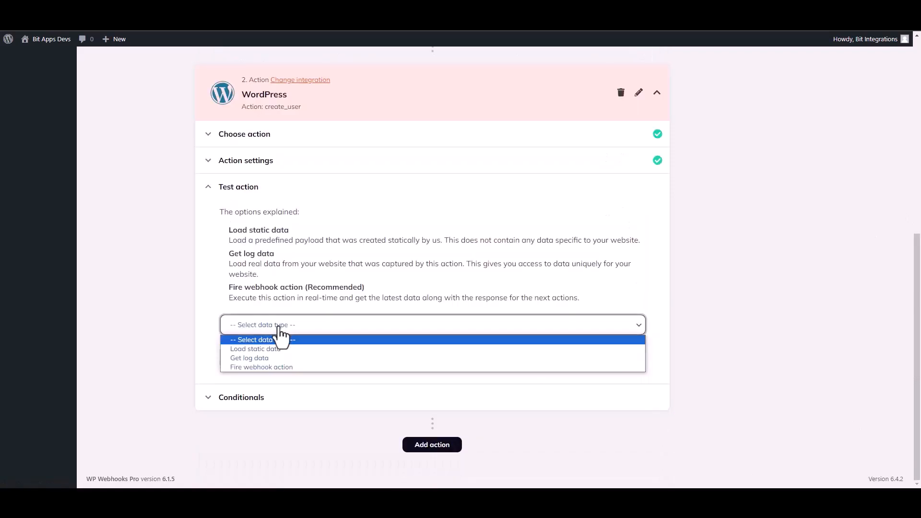
left_click(254, 367)
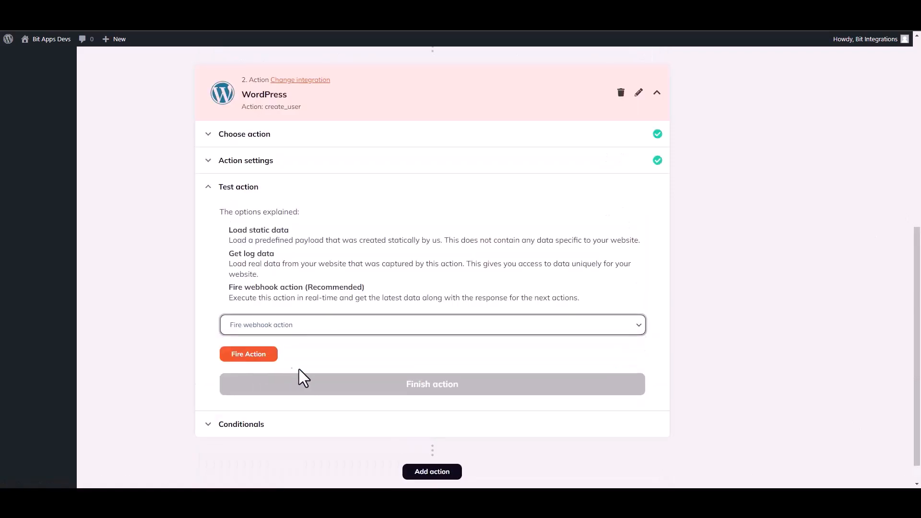
left_click(260, 357)
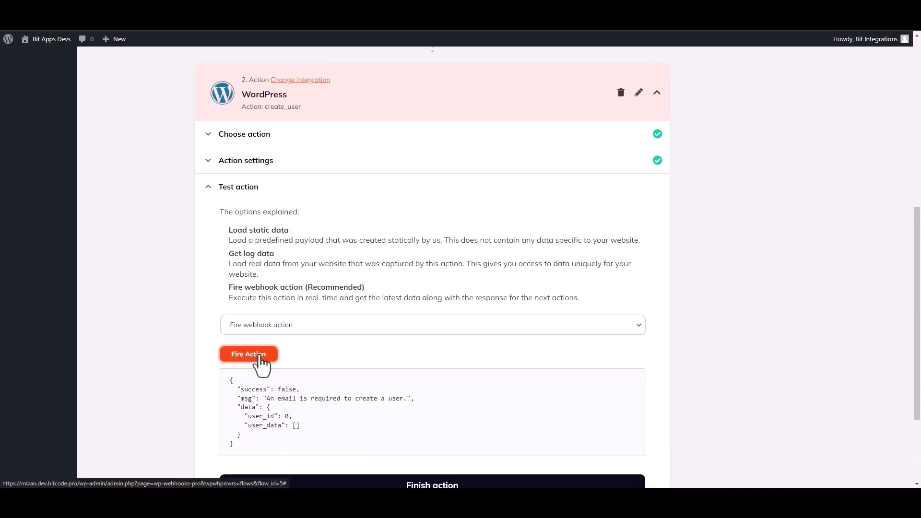
left_click_drag(241, 384, 268, 390)
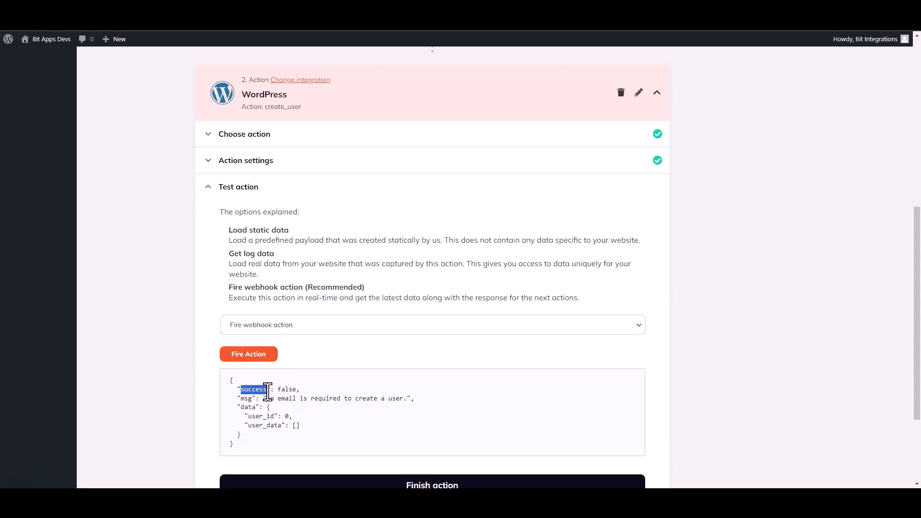
left_click(499, 411)
left_click_drag(919, 312, 920, 372)
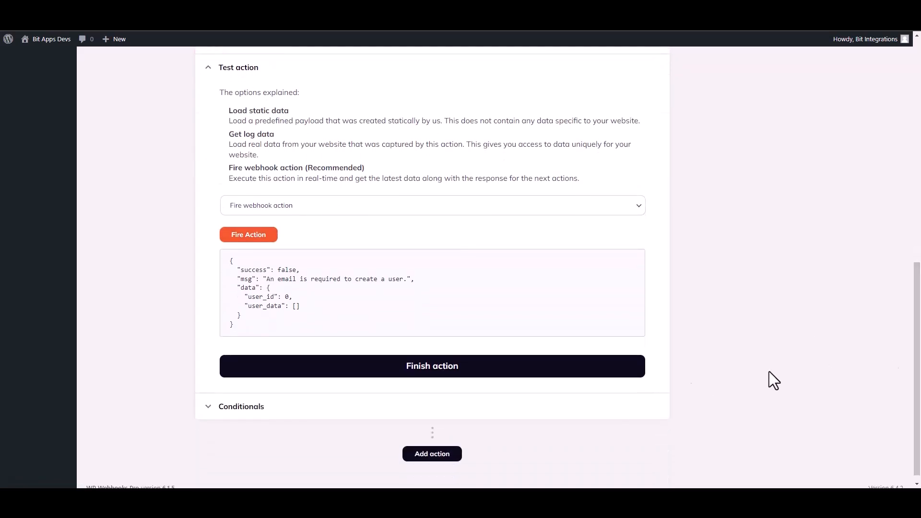
left_click(454, 369)
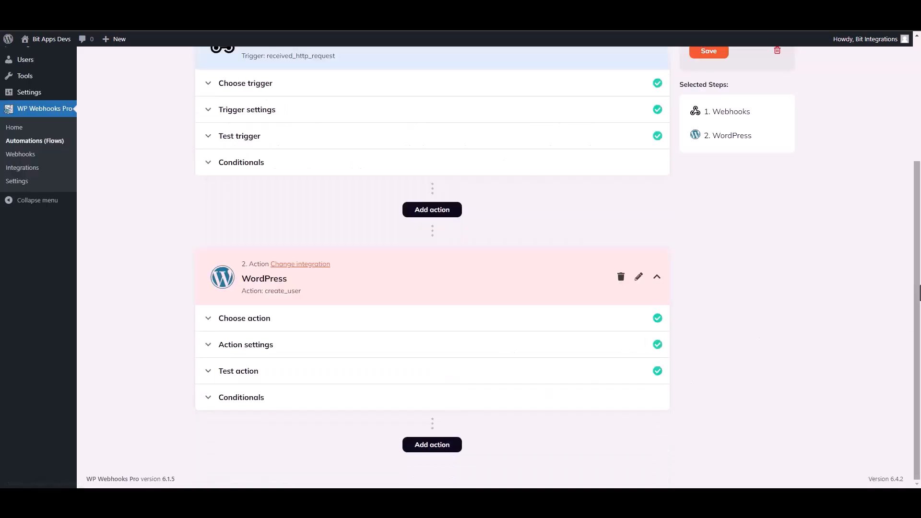
Step: Set the Bit Integrations flow status to Active and save it
left_click_drag(920, 299, 920, 211)
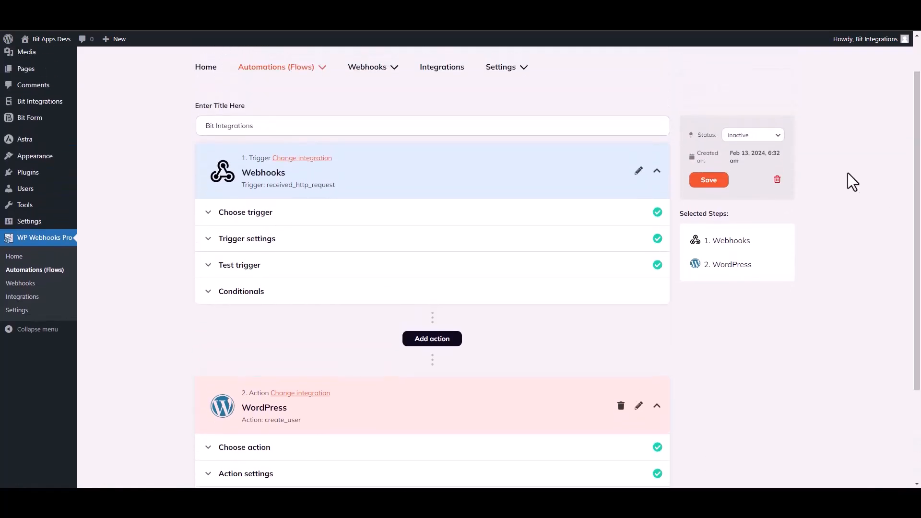
left_click(751, 136)
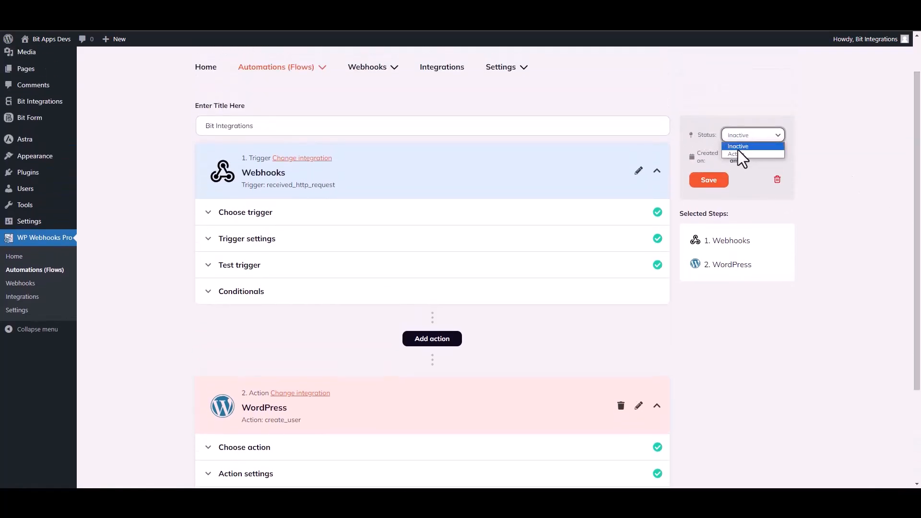
left_click(736, 152)
left_click(710, 182)
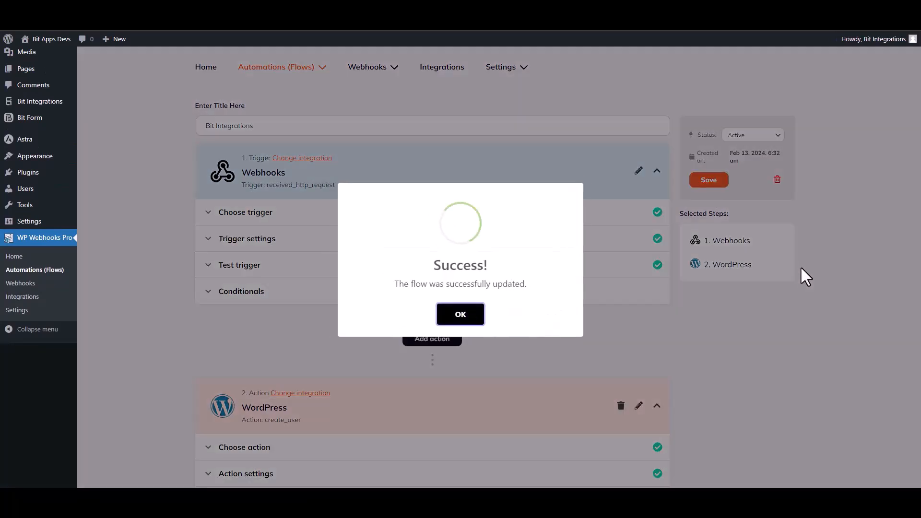
left_click(473, 317)
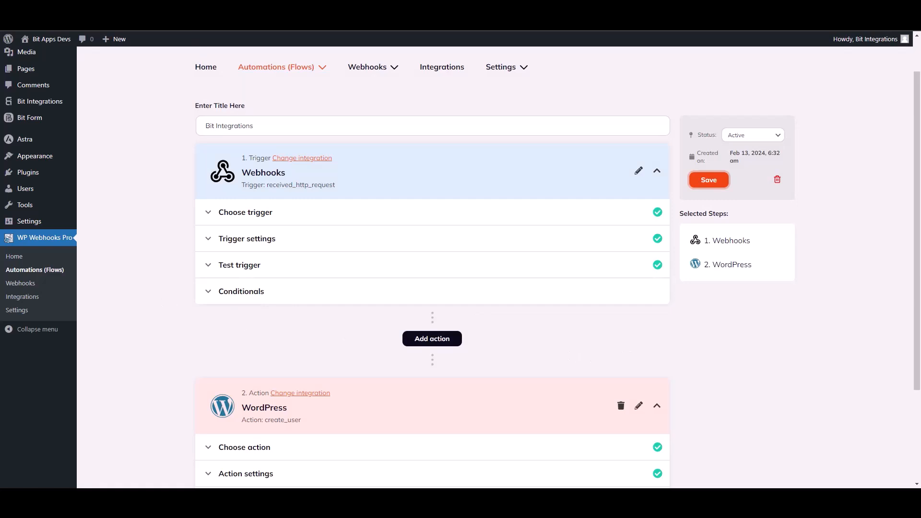
Step: Submit the CoBlocks contact form with name 'Bit Integrations', a test e-mail address and a phone number
type("Bit")
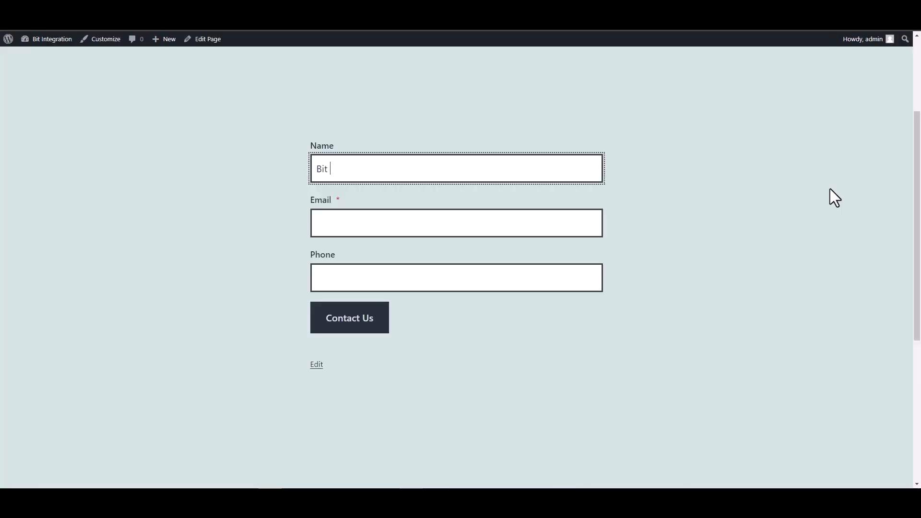
type(" Integrat")
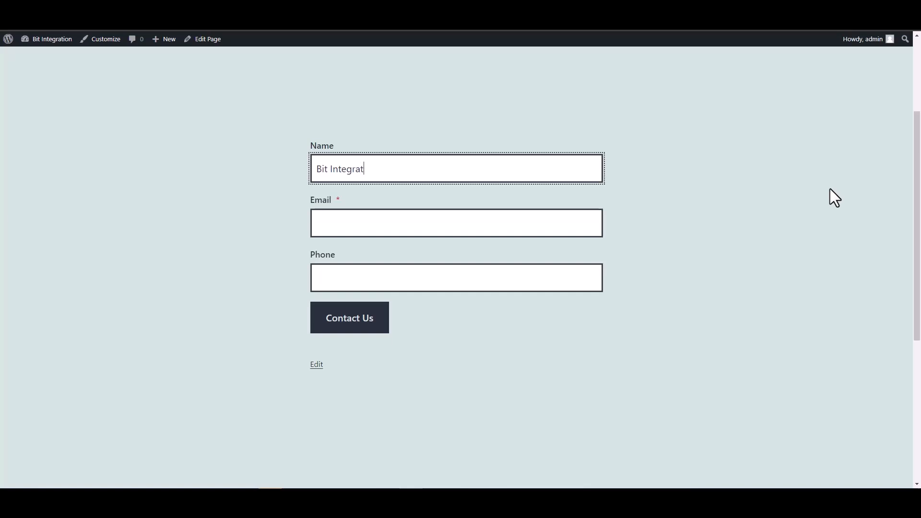
type("ions")
left_click(563, 222)
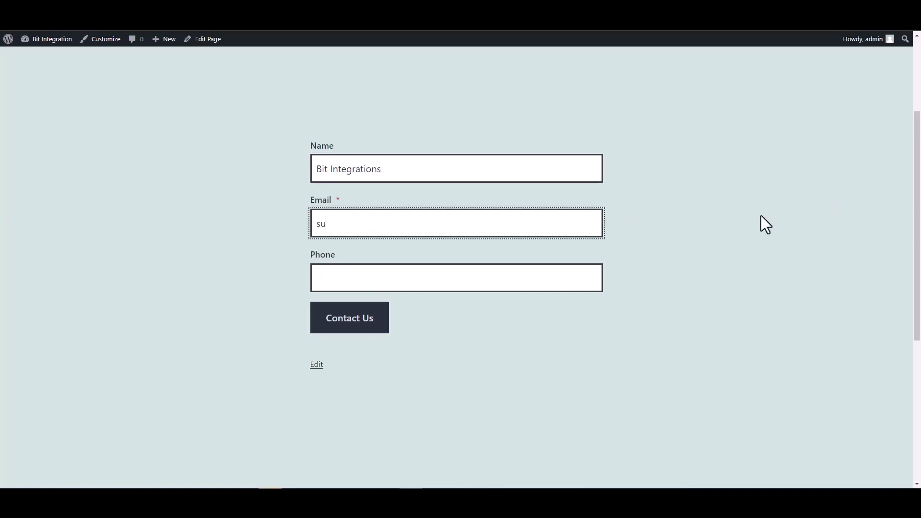
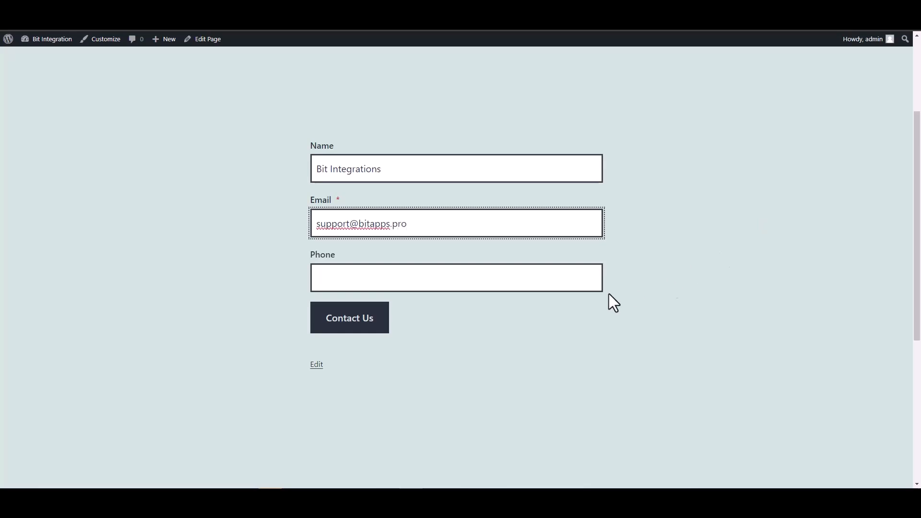
key("Tab")
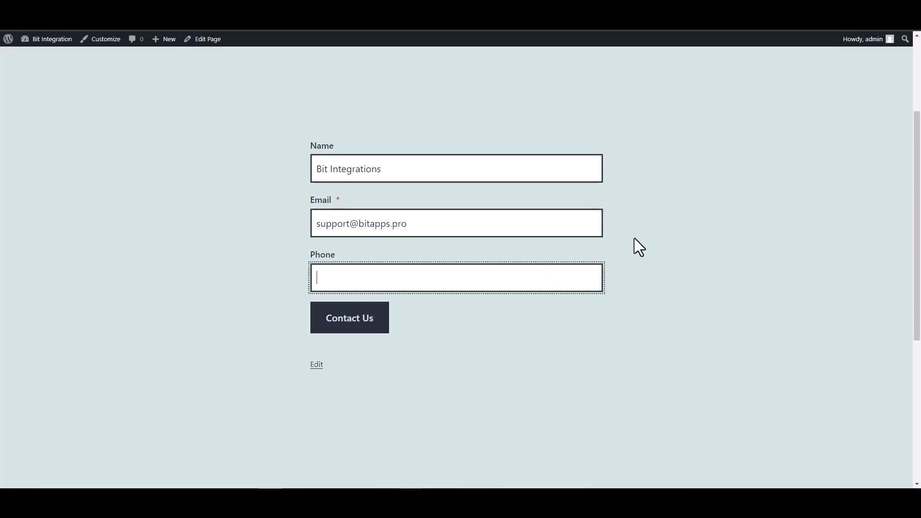
type("444555666")
key("Return")
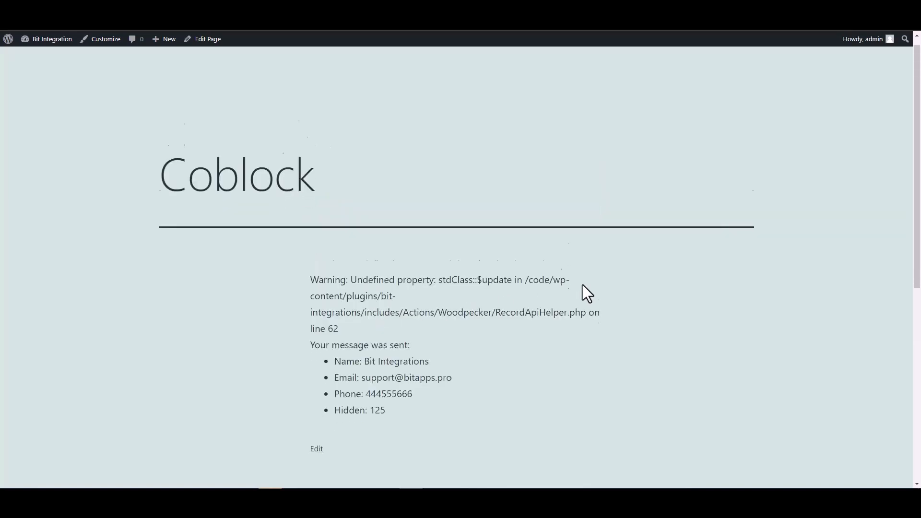